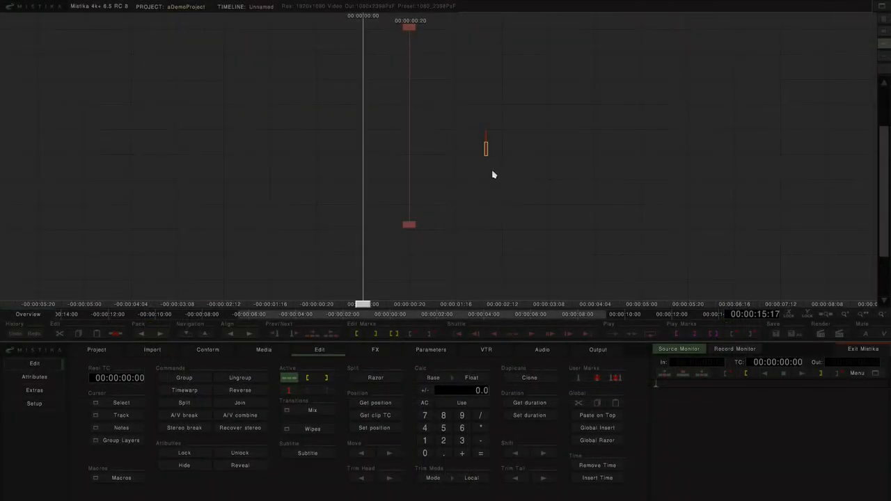
# - Examine the project's folder structure in the enlarged media browser, then restore the browser to its normal size
pyautogui.click(479, 173)
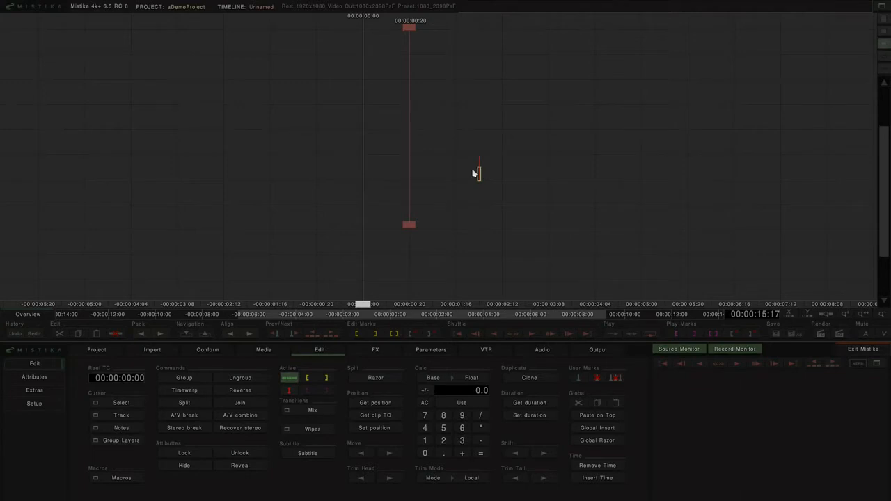
pyautogui.click(263, 350)
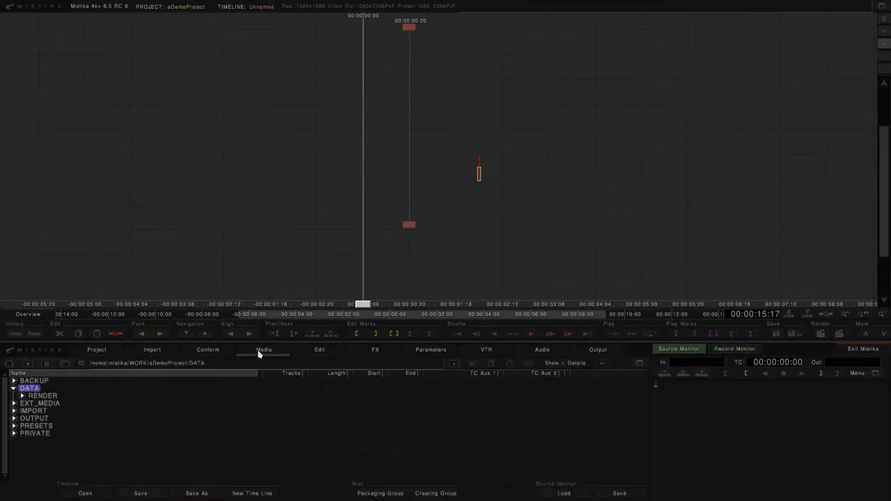
pyautogui.click(640, 363)
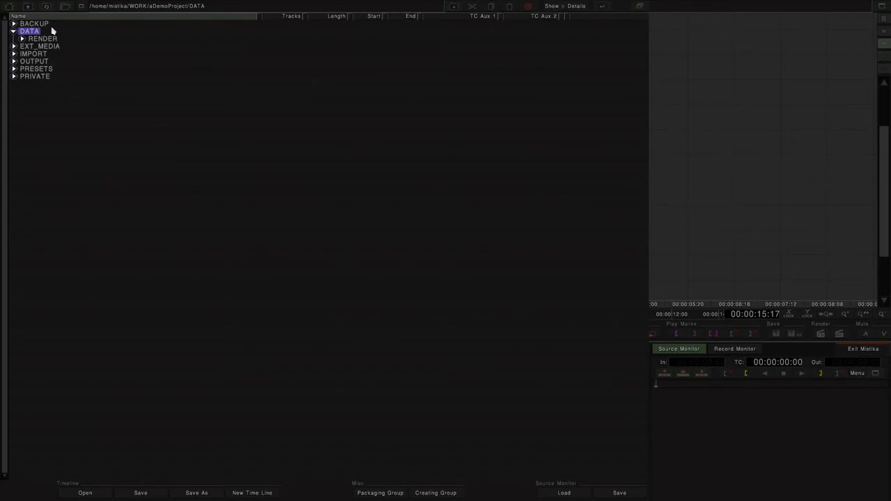
pyautogui.click(640, 7)
# - Locate the RED folder inside MistikaOnlineDemos in the source material and select it for import
pyautogui.click(160, 351)
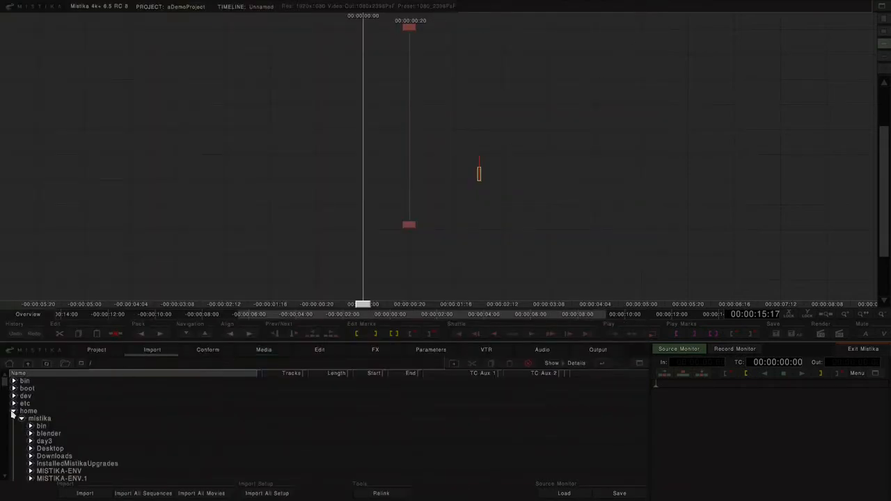
pyautogui.click(14, 411)
pyautogui.moveTo(4, 383); pyautogui.dragTo(5, 422)
pyautogui.click(13, 422)
pyautogui.click(21, 431)
pyautogui.click(30, 403)
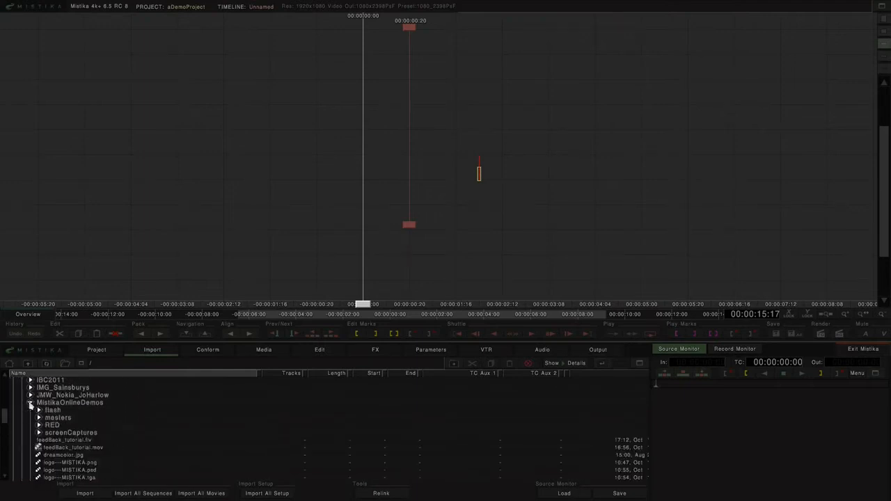
pyautogui.click(39, 425)
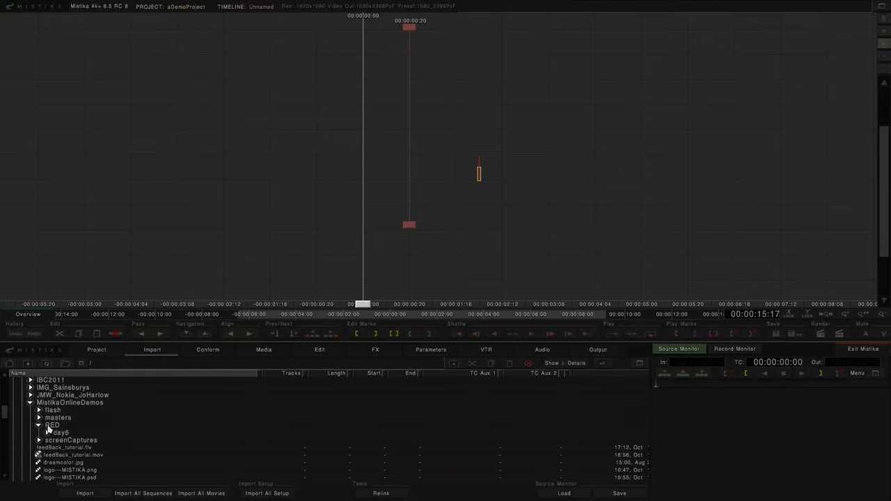
pyautogui.click(47, 433)
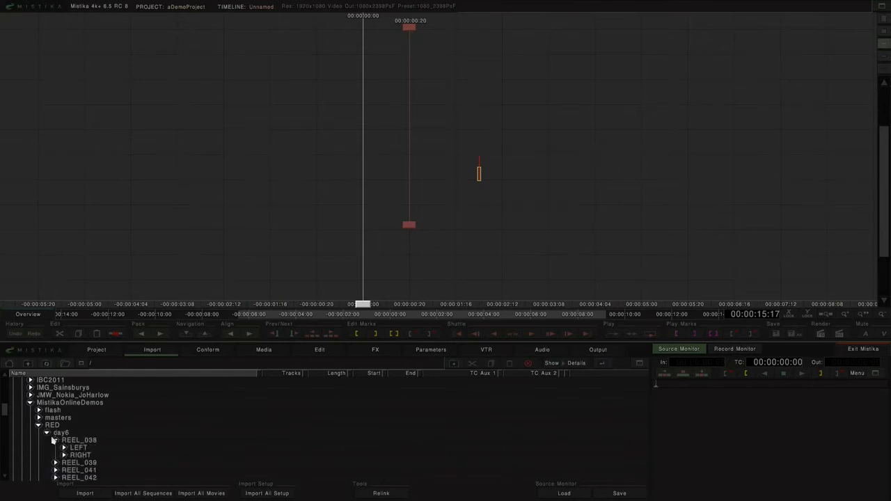
pyautogui.click(47, 433)
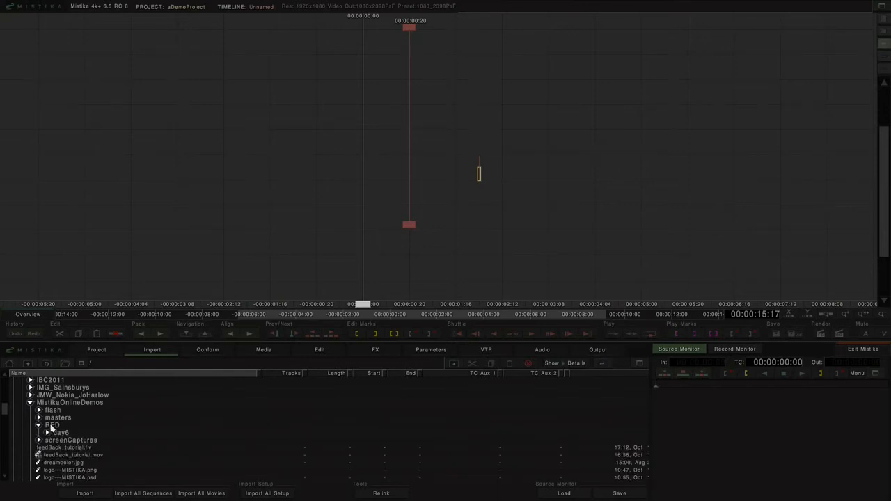
pyautogui.click(51, 426)
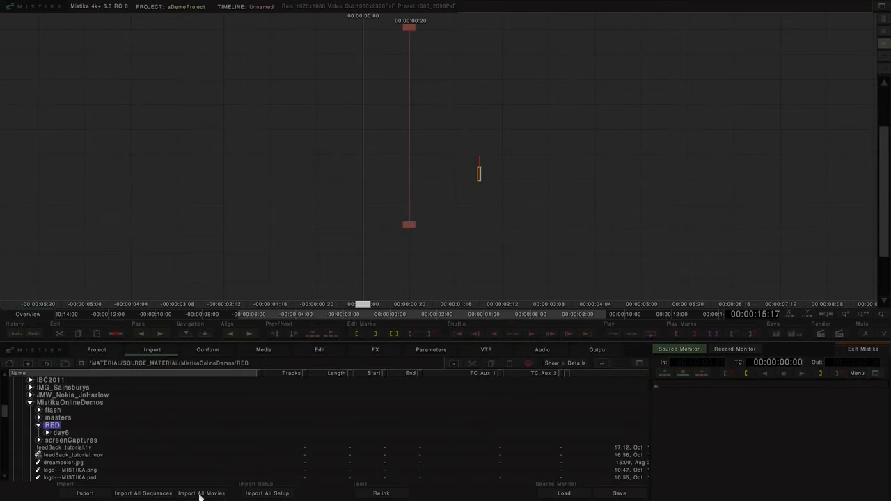
# - Set the bulk import to name clips by FileName and Extension with All Links in One Folder, and import all movies from RED
pyautogui.click(260, 495)
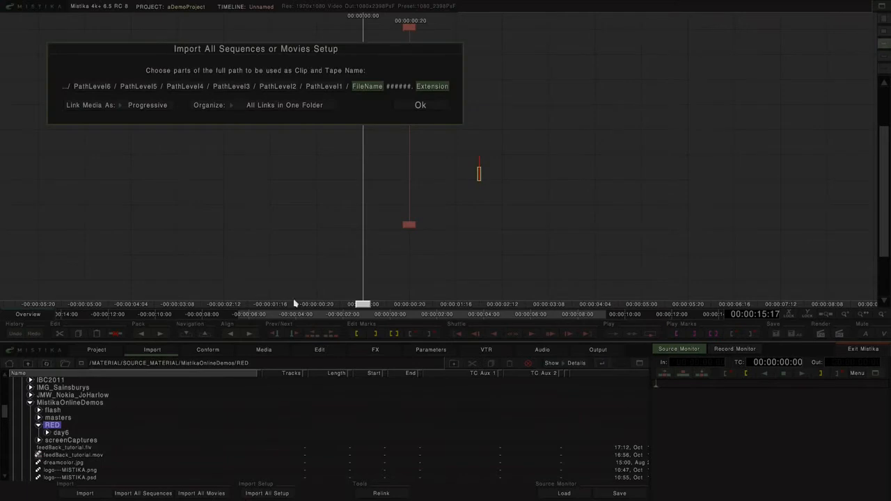
pyautogui.click(333, 88)
pyautogui.click(359, 88)
pyautogui.click(331, 88)
pyautogui.click(359, 89)
pyautogui.click(359, 89)
pyautogui.click(306, 109)
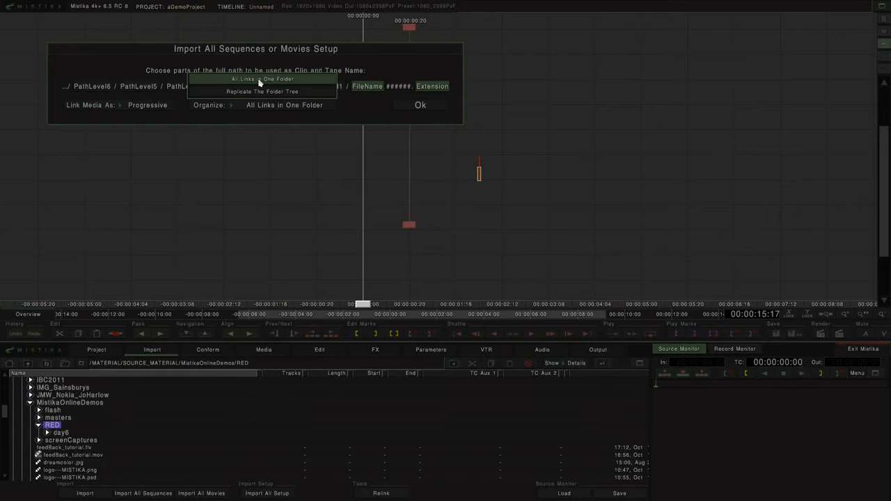
pyautogui.click(259, 80)
pyautogui.click(421, 108)
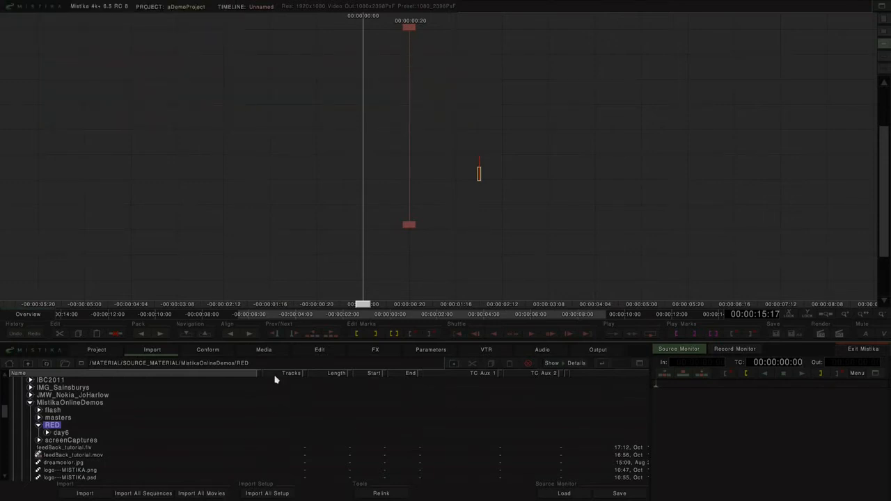
# - Expand the imported RED_day6 folder in the project's enlarged media browser and preview several of its clips
pyautogui.click(276, 352)
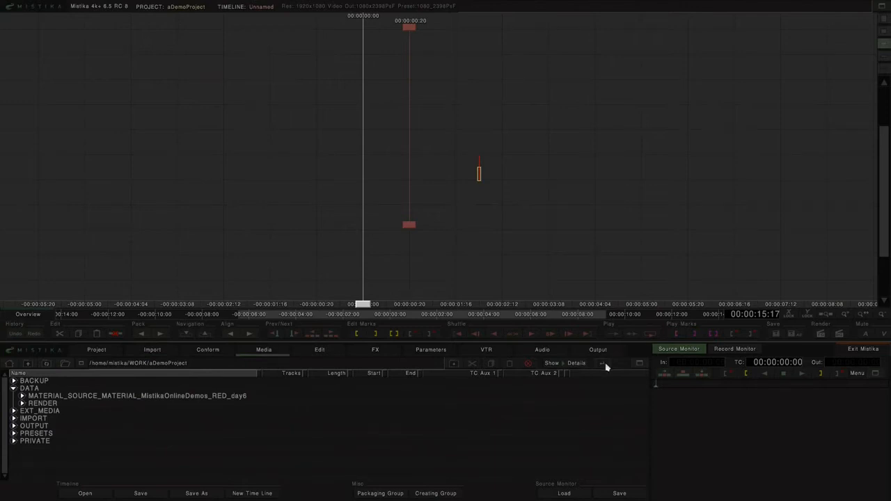
pyautogui.click(640, 363)
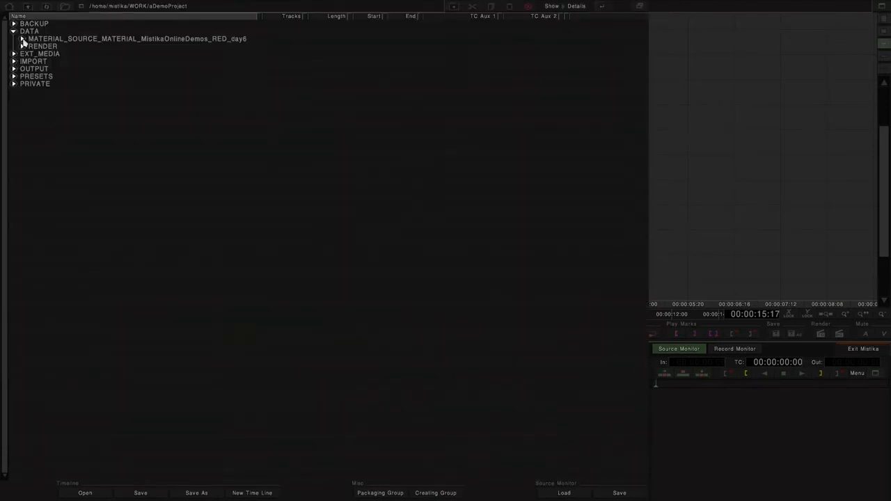
pyautogui.click(23, 39)
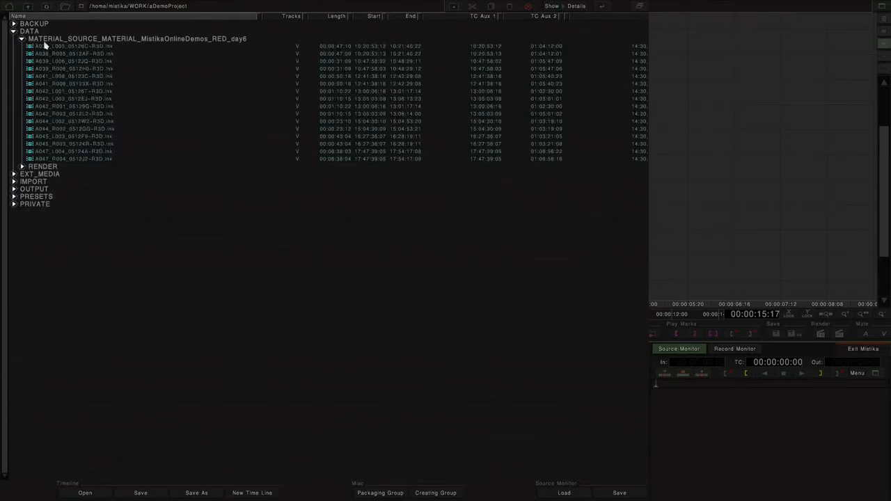
pyautogui.click(77, 101)
pyautogui.click(95, 71)
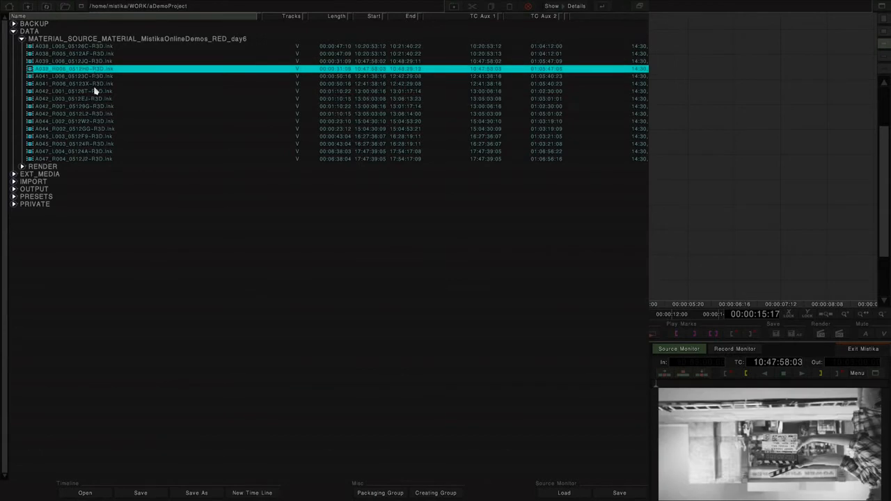
pyautogui.click(94, 85)
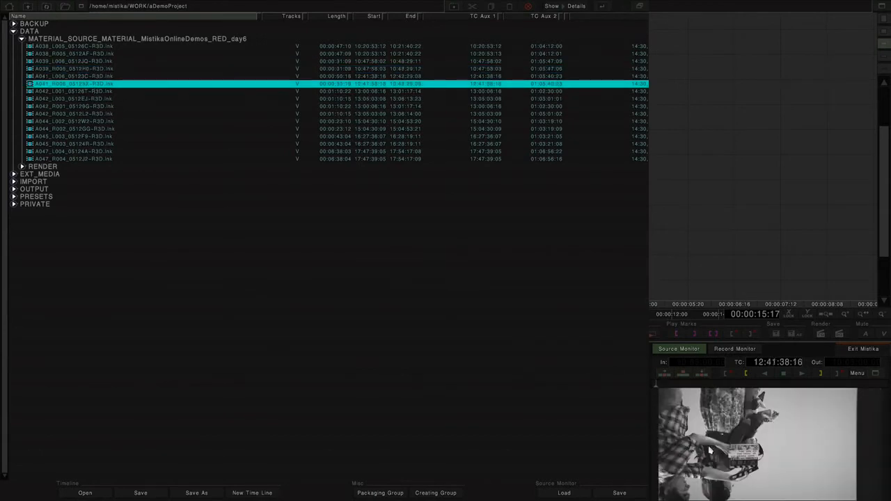
pyautogui.click(103, 85)
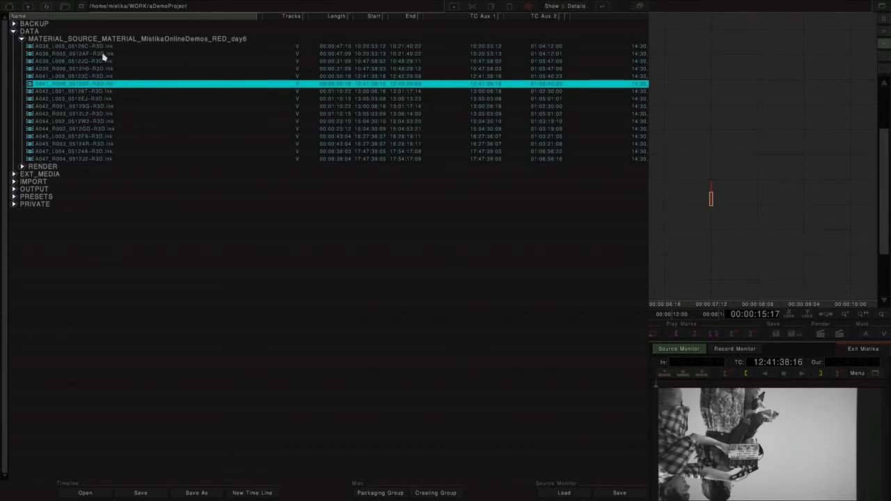
pyautogui.click(106, 76)
pyautogui.click(107, 84)
pyautogui.click(107, 91)
pyautogui.click(107, 84)
# - Move the four A044 and A045 clips from the RED_day6 folder into the someShots folder
pyautogui.click(81, 98)
pyautogui.click(82, 108)
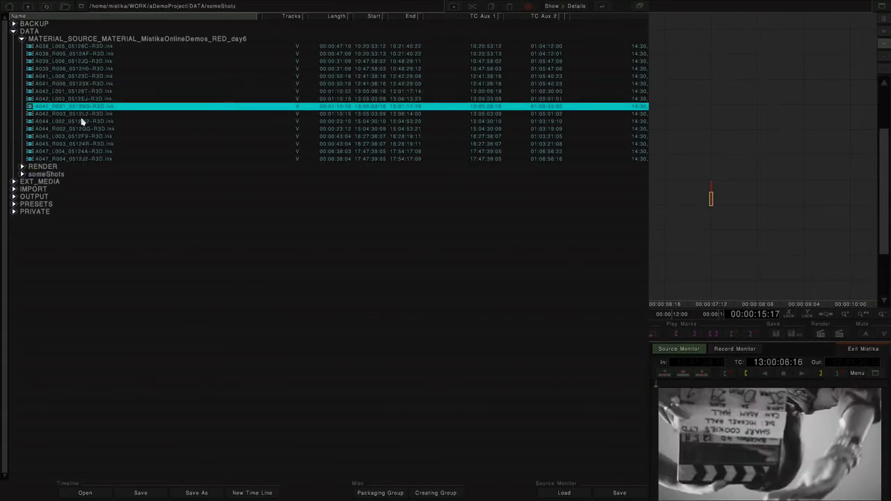
pyautogui.click(81, 114)
pyautogui.moveTo(80, 124); pyautogui.dragTo(71, 149)
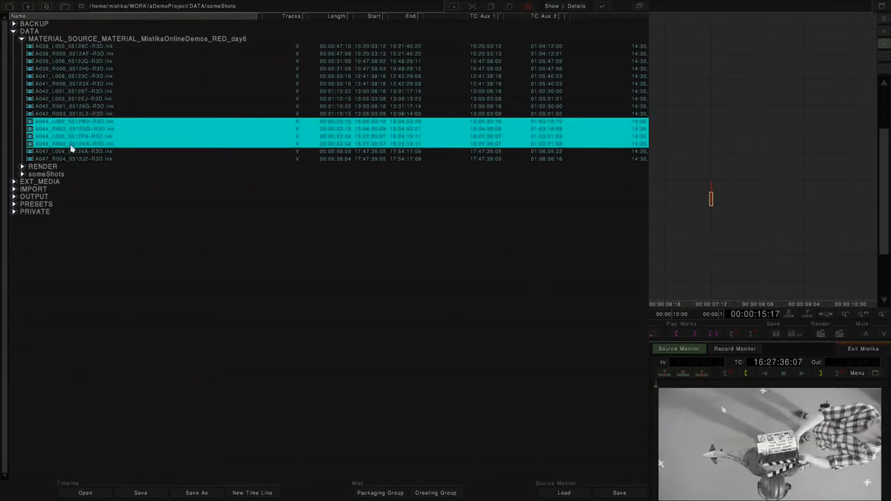
pyautogui.click(42, 175)
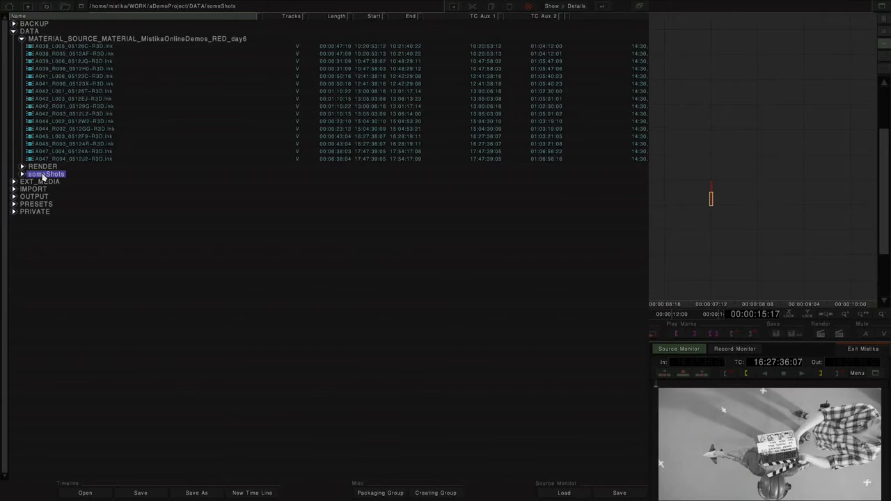
# - Collapse the RED_day6 folder, expand someShots and preview each of the moved clips
pyautogui.click(22, 40)
pyautogui.click(23, 54)
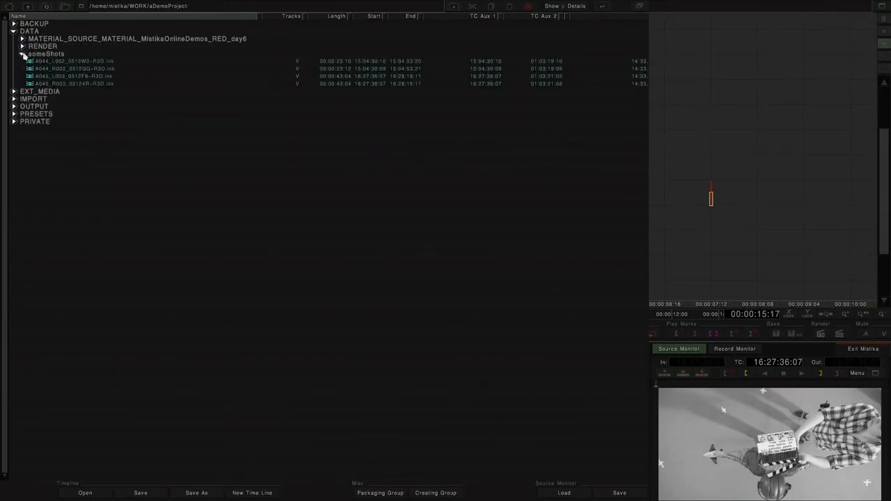
pyautogui.click(63, 62)
pyautogui.click(70, 69)
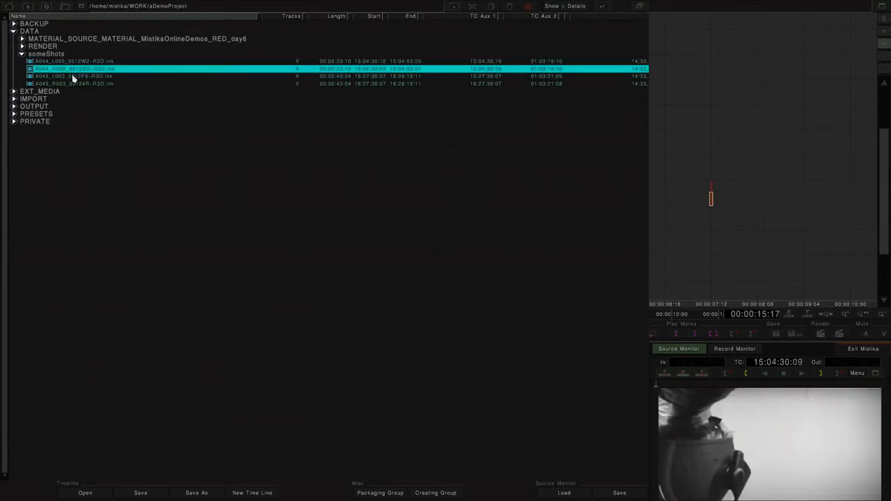
pyautogui.click(73, 76)
pyautogui.click(74, 84)
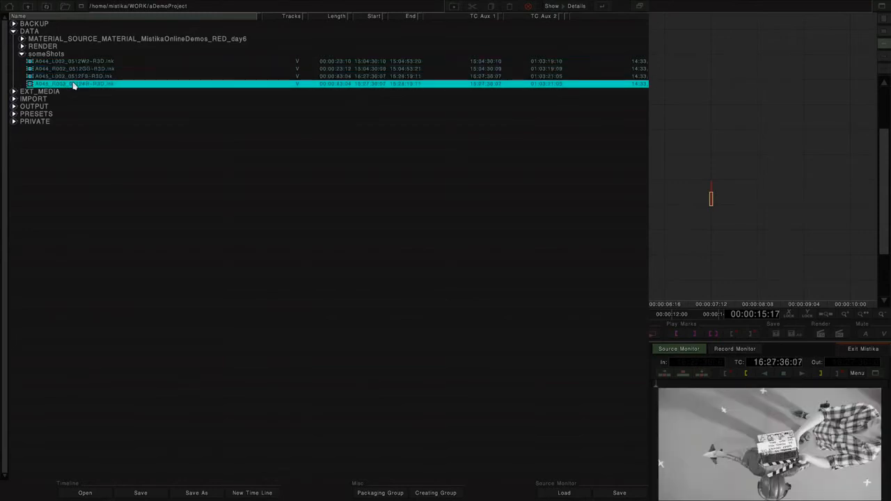
pyautogui.click(76, 62)
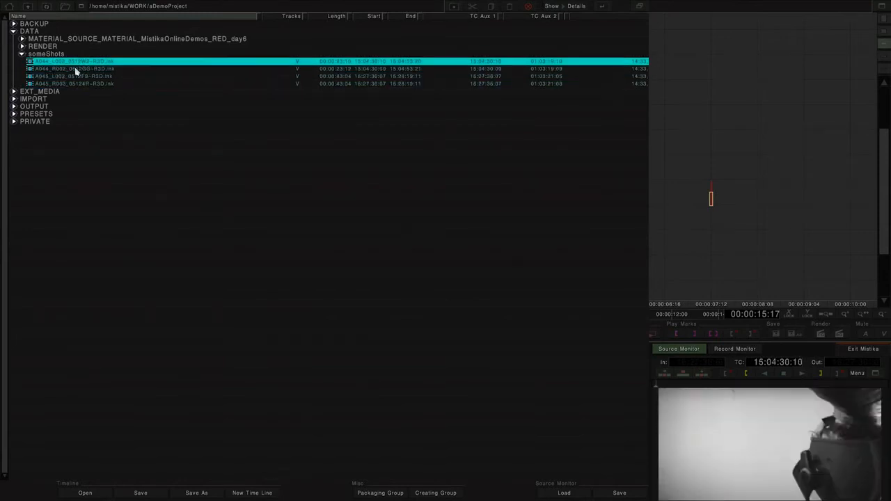
pyautogui.click(75, 70)
pyautogui.click(74, 77)
pyautogui.click(77, 84)
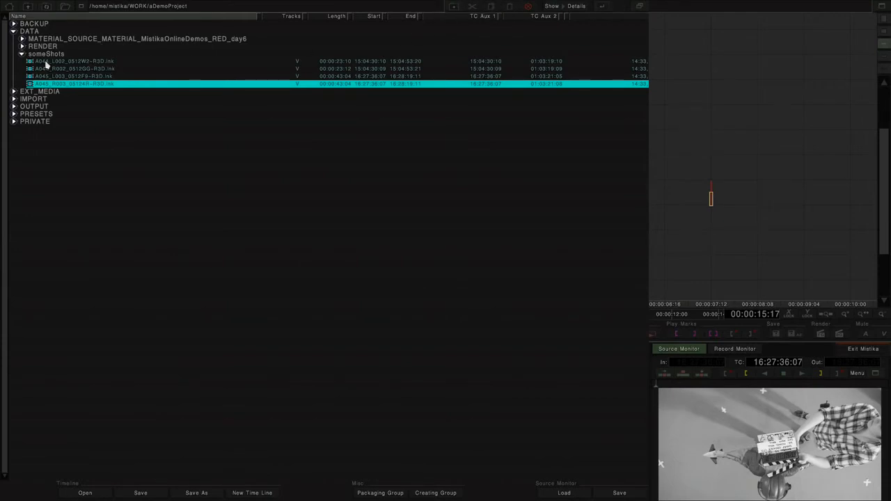
# - Collapse someShots, reopen the RED_day6 folder and load the A039_R006 clip onto the timeline
pyautogui.click(22, 53)
pyautogui.click(22, 39)
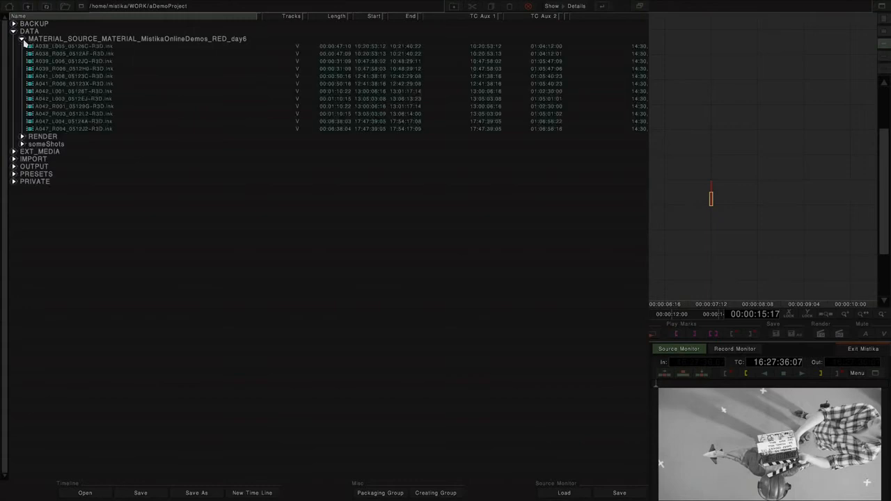
pyautogui.click(74, 69)
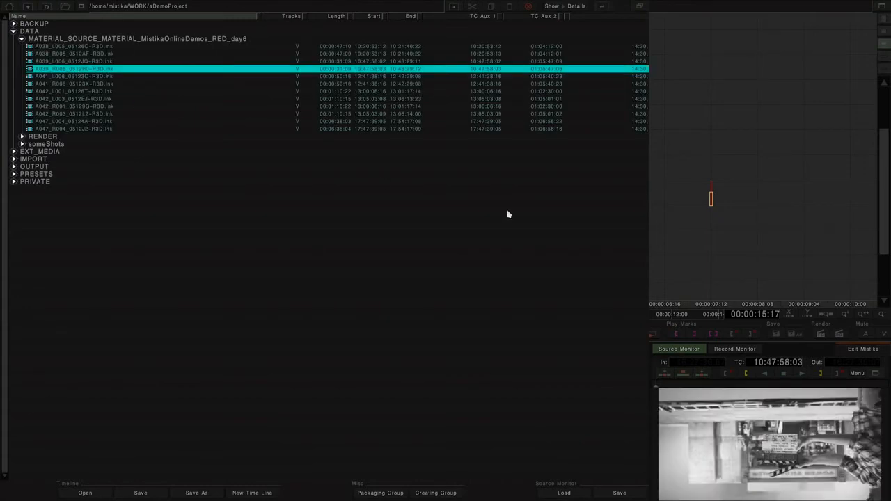
pyautogui.doubleClick(110, 71)
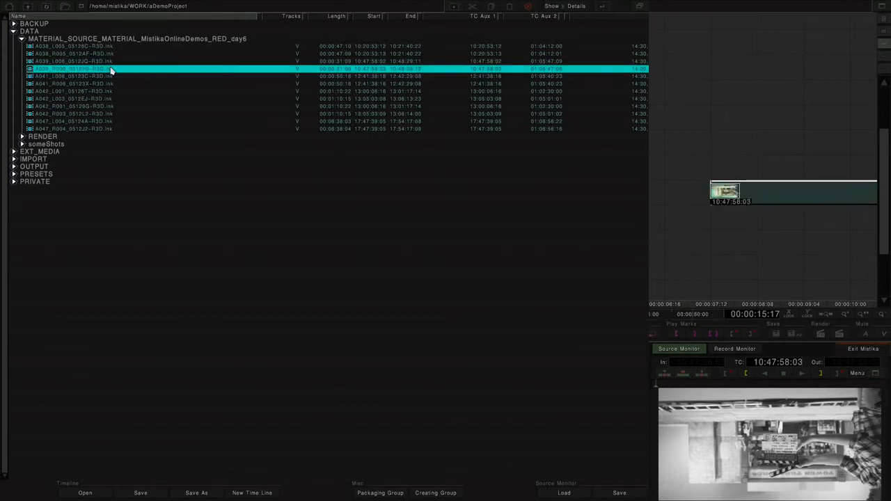
# - Load the range of clips from A039_R006 through A042_L003 onto the timeline and restore the media browser's normal size
pyautogui.keyDown('shift'); pyautogui.click(92, 101); pyautogui.keyUp('shift')
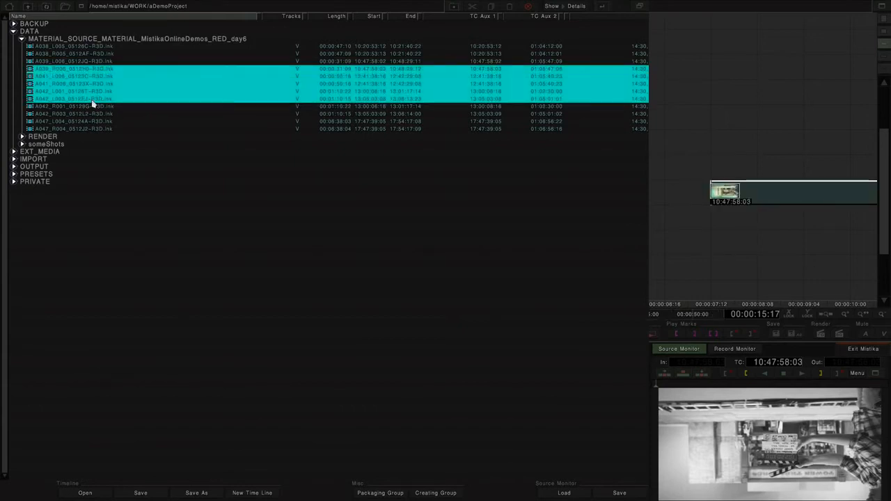
pyautogui.click(85, 493)
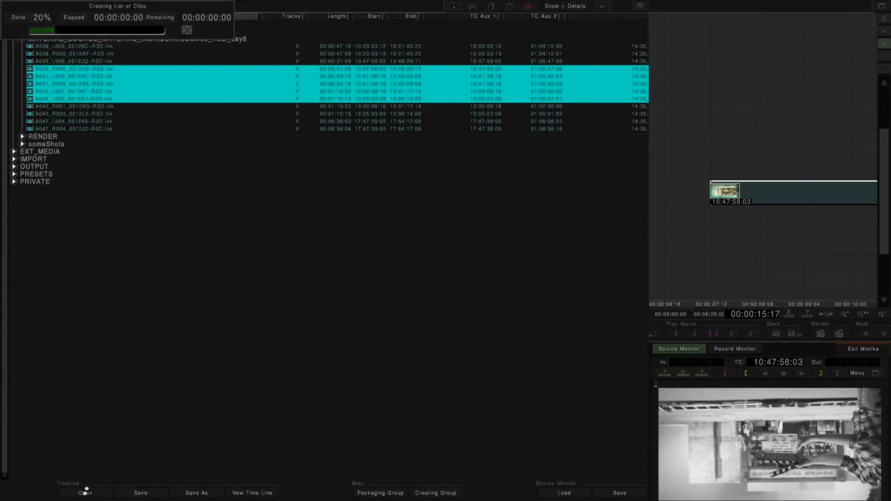
pyautogui.click(641, 7)
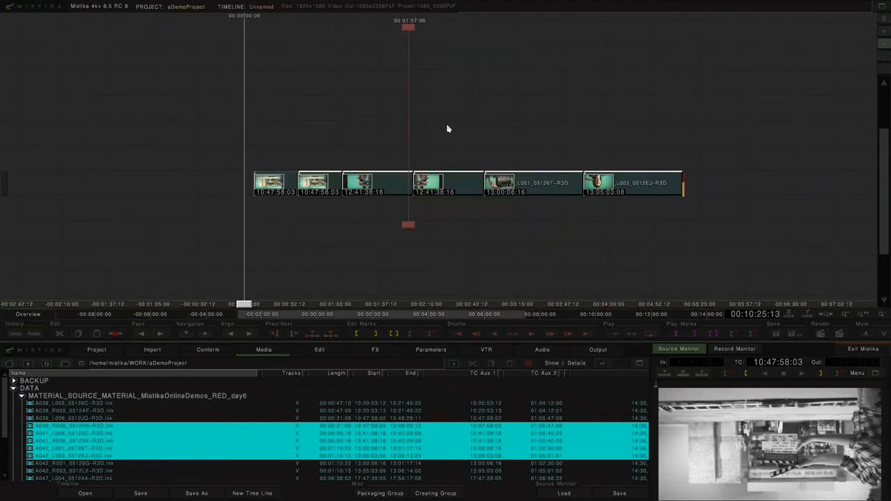
# - Save the timeline as myTimeline in the DATA folder and enlarge the media browser to view the project files
pyautogui.hotkey('ctrl', 's')
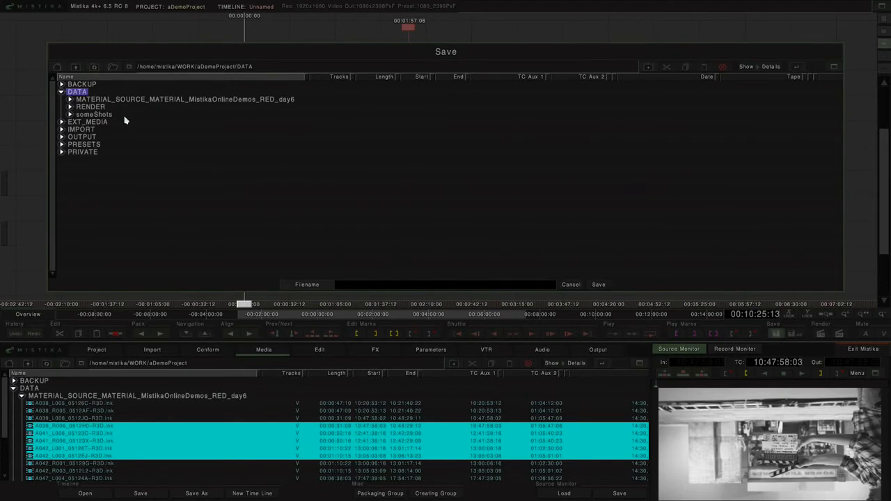
pyautogui.click(345, 287)
pyautogui.write('myTimeline')
pyautogui.click(596, 285)
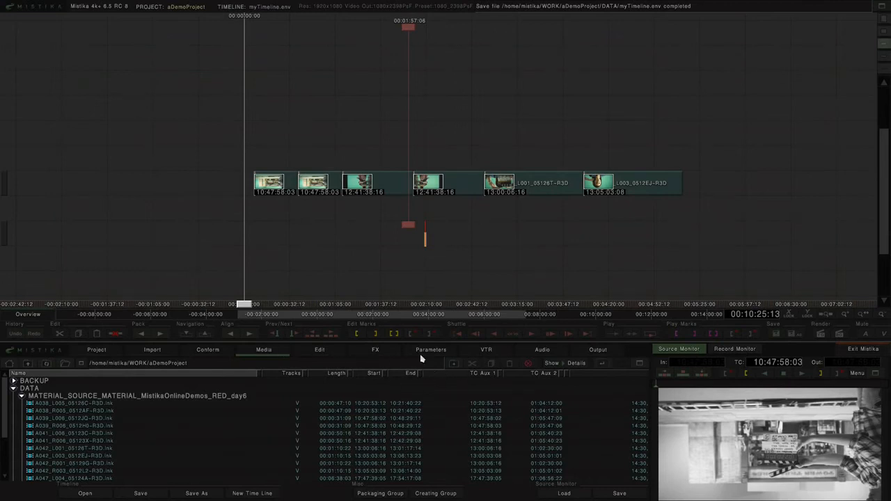
pyautogui.click(639, 364)
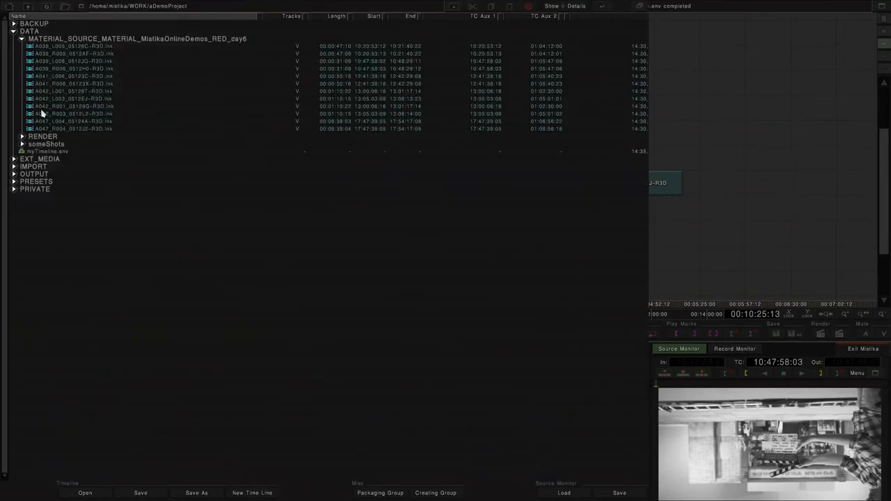
# - Restore the media browser's normal size and move the second A039, second A041 and A042_L003 clips up to higher tracks
pyautogui.click(32, 153)
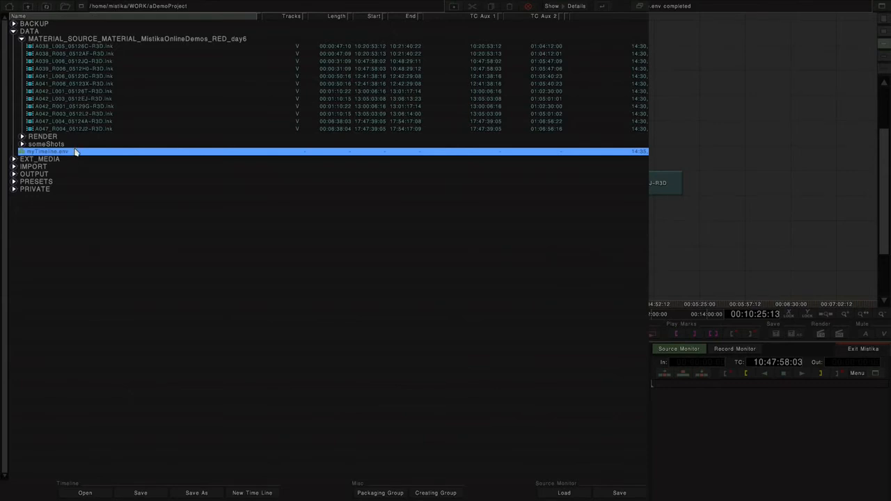
pyautogui.click(638, 8)
pyautogui.moveTo(441, 187); pyautogui.dragTo(471, 134)
pyautogui.moveTo(333, 181); pyautogui.dragTo(359, 111)
pyautogui.moveTo(628, 189); pyautogui.dragTo(641, 138)
# - Save the rearranged timeline under the new name myOtherTimeline in the DATA folder
pyautogui.hotkey('ctrl', 'shift', 's')
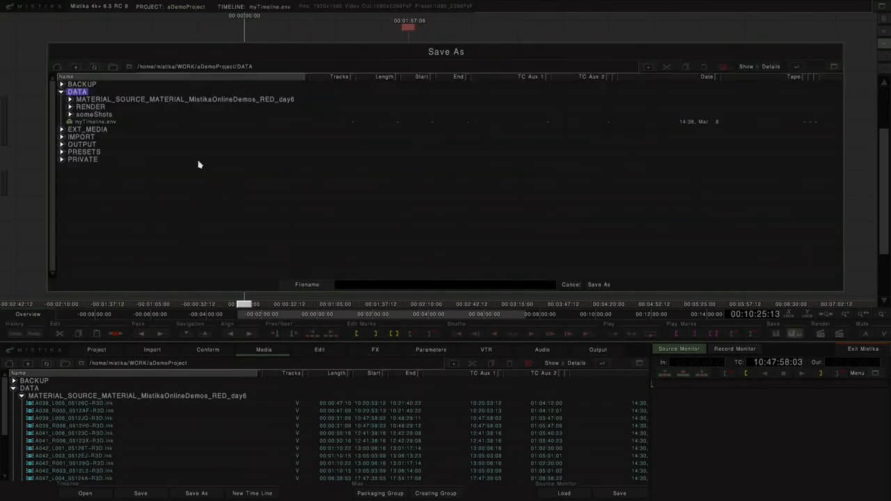
pyautogui.click(352, 287)
pyautogui.write('myOtherTimeline')
pyautogui.click(597, 285)
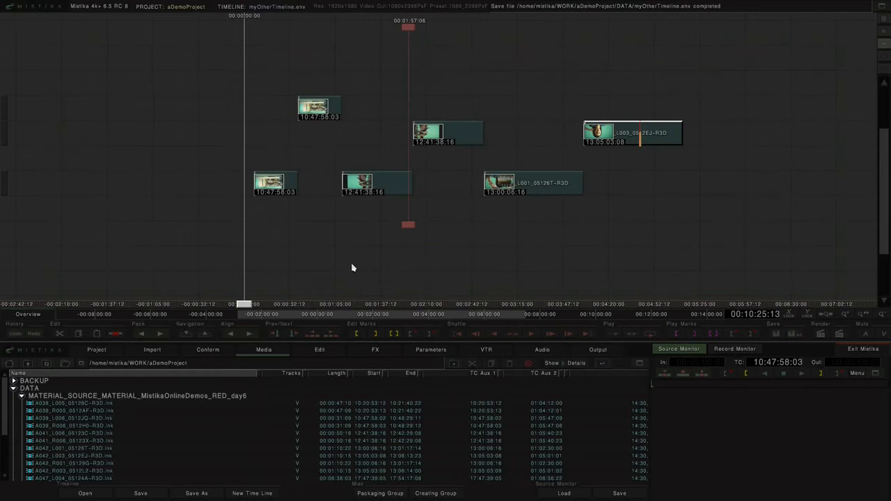
# - Collapse the RED_day6 folder, open myTimeline.env and reopen myOtherTimeline.env
pyautogui.click(23, 396)
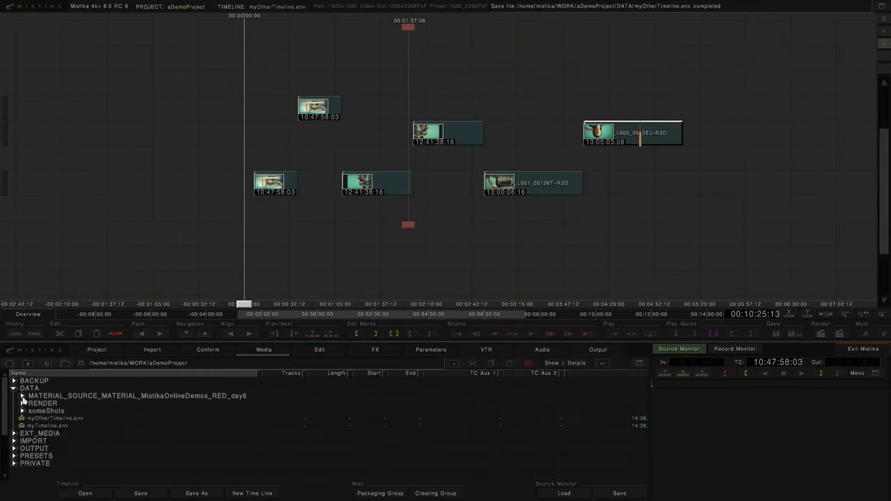
pyautogui.doubleClick(50, 426)
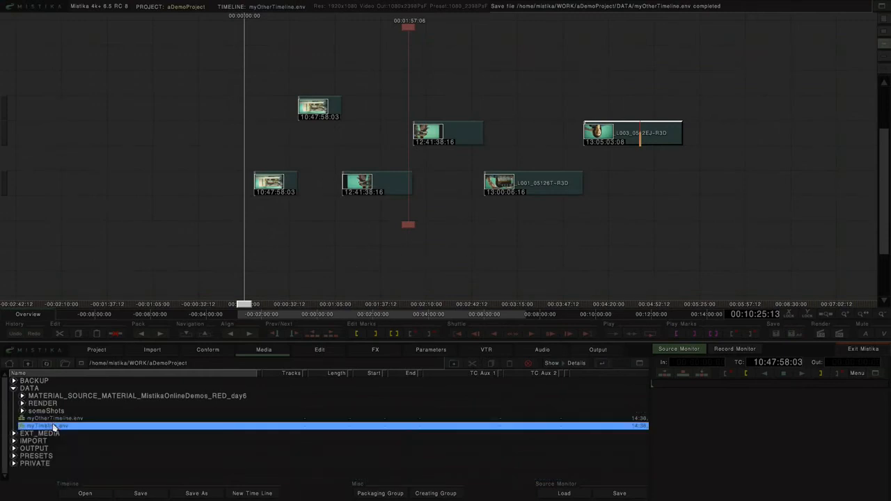
pyautogui.doubleClick(61, 418)
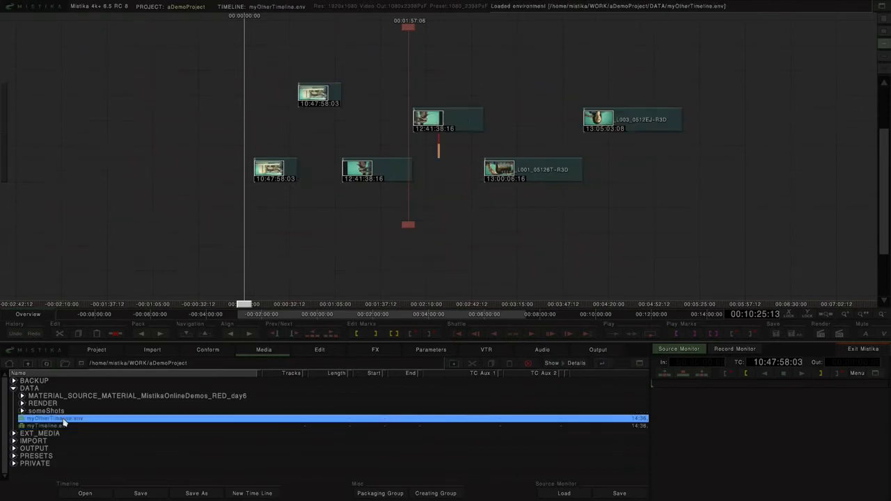
# - Delete the three raised clips and pack the remaining three clips together without gaps
pyautogui.moveTo(219, 79); pyautogui.dragTo(688, 143)
pyautogui.press('Delete')
pyautogui.moveTo(149, 111); pyautogui.dragTo(616, 200)
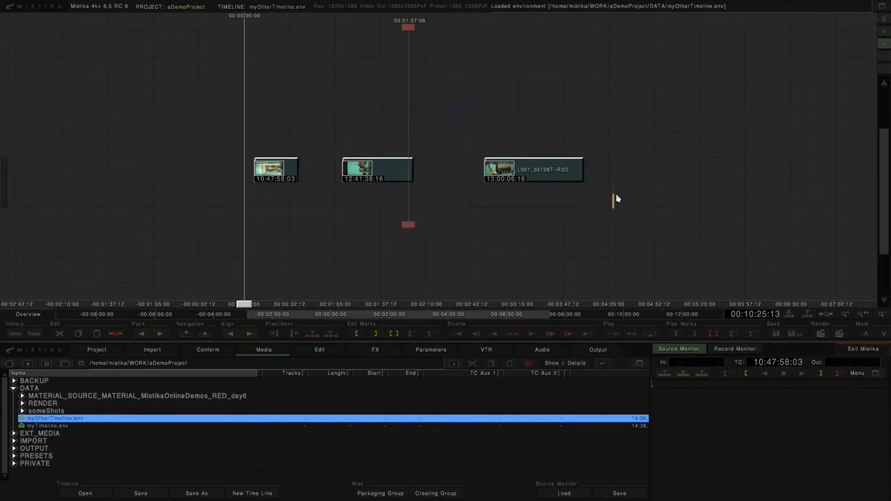
pyautogui.press('p')
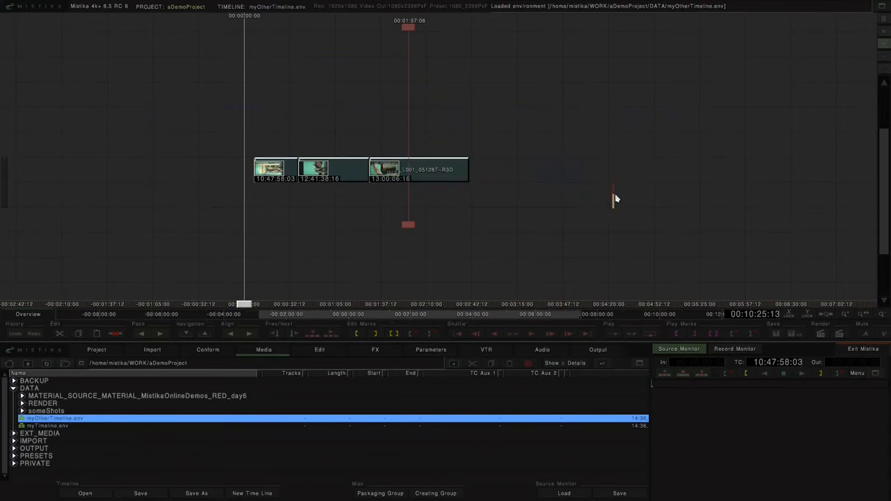
pyautogui.click(483, 133)
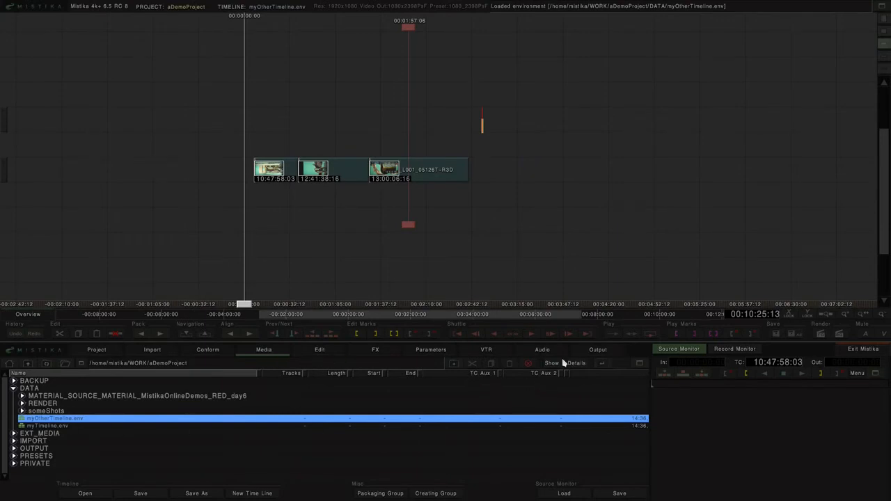
# - Enlarge the media browser, expand someShots and look over the A044_L002 clip and the saved myOtherTimeline file
pyautogui.click(639, 363)
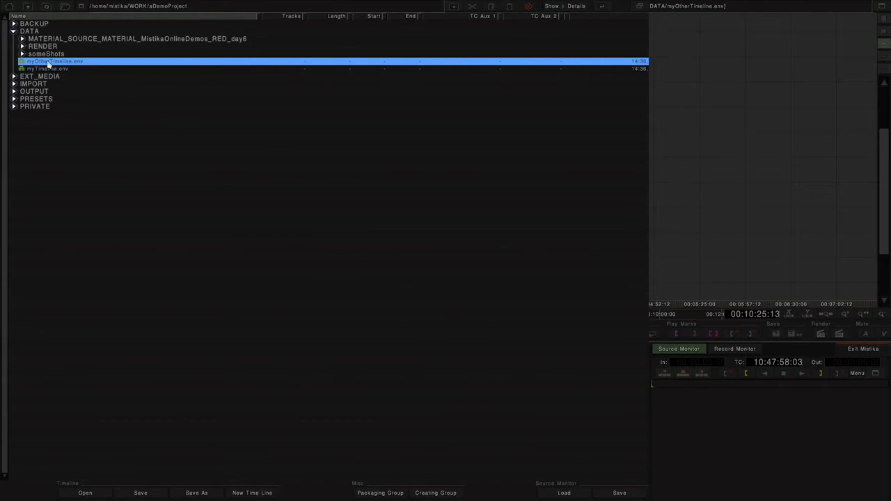
pyautogui.click(21, 55)
pyautogui.click(89, 62)
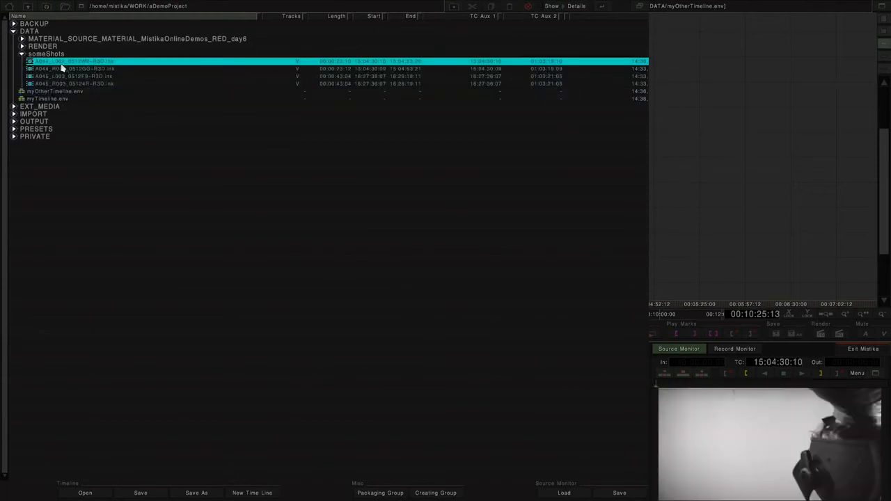
pyautogui.click(42, 93)
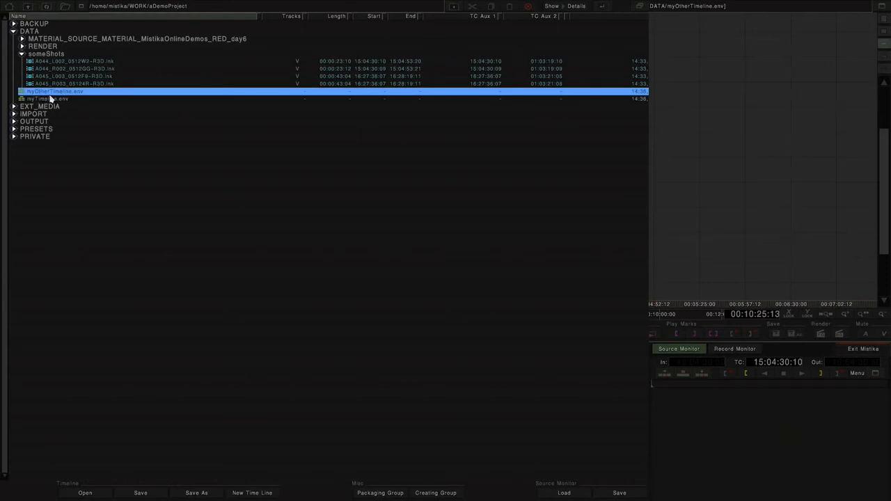
pyautogui.click(93, 63)
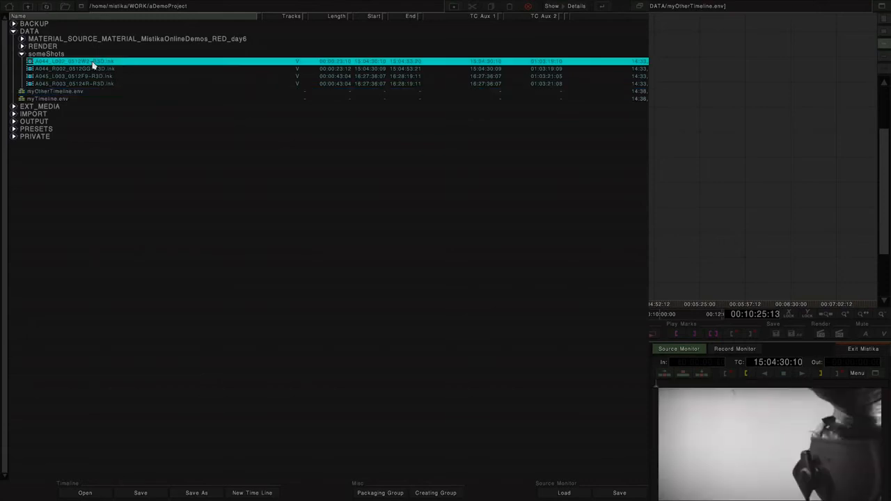
# - Restore the media browser's size and trim the head and tail of the A042_L001 clip to about 4 seconds
pyautogui.click(638, 8)
pyautogui.scroll(2, 425, 129)
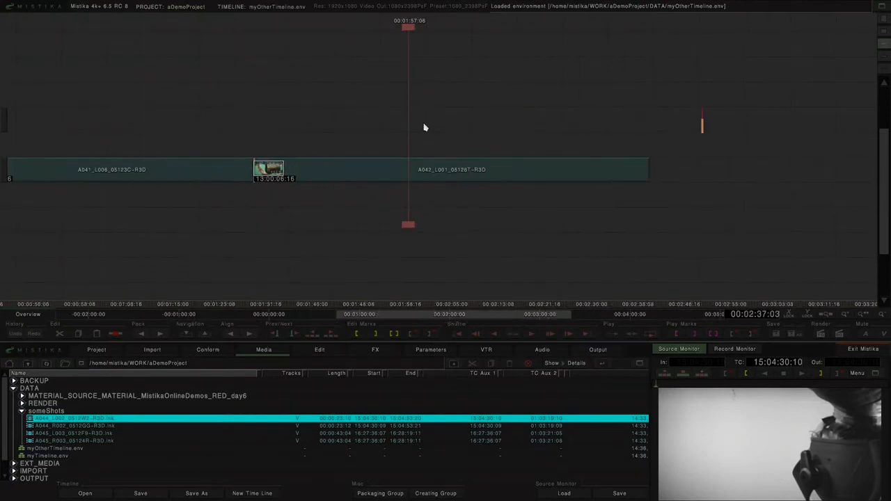
pyautogui.click(371, 177)
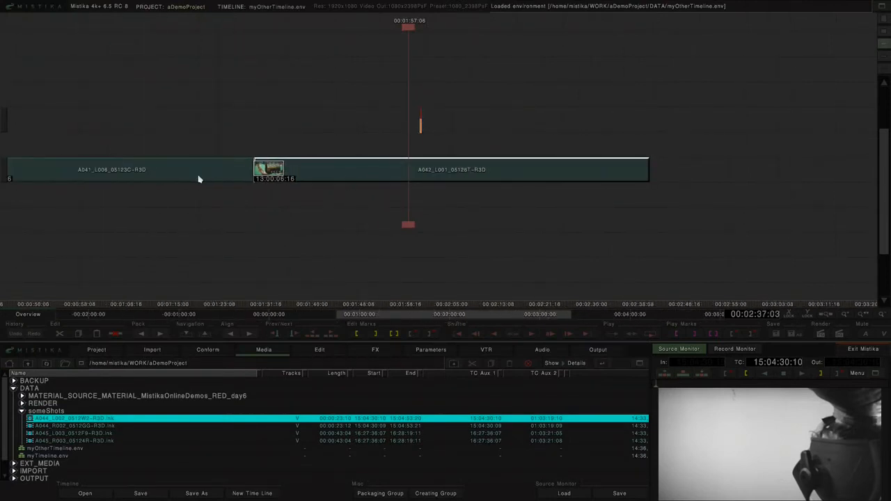
pyautogui.moveTo(256, 177); pyautogui.dragTo(434, 178)
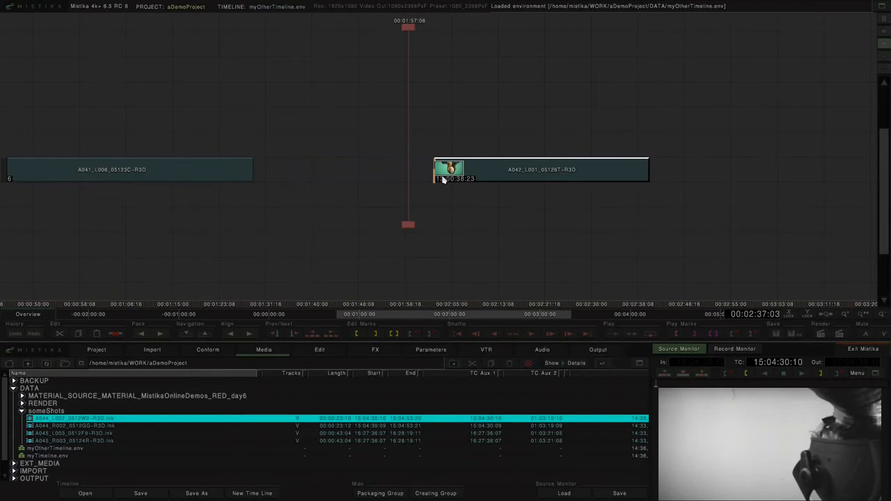
pyautogui.moveTo(645, 178)
pyautogui.mouseDown()
pyautogui.moveTo(454, 116)
pyautogui.moveTo(340, 141)
pyautogui.mouseUp()
pyautogui.scroll(4, 464, 158)
pyautogui.moveTo(525, 172); pyautogui.dragTo(469, 175)
pyautogui.scroll(1, 469, 175)
pyautogui.click(468, 177)
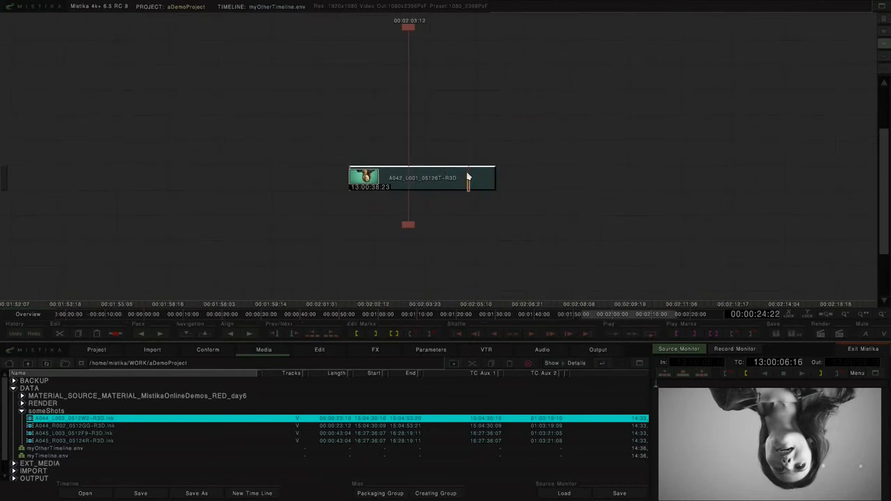
# - Add a Title effect over the trimmed A042_L001 clip and open it for editing
pyautogui.click(376, 352)
pyautogui.click(714, 376)
pyautogui.doubleClick(470, 163)
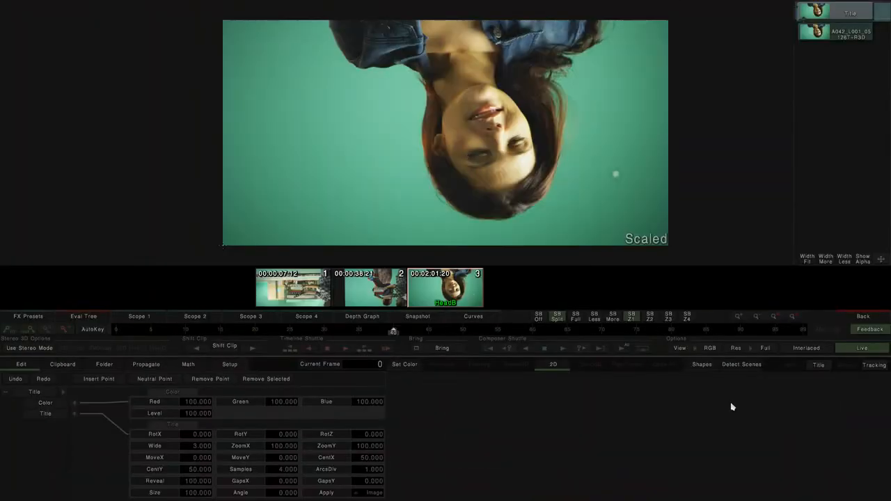
# - Enter the text "title" with a font size of 159 and return to the timeline
pyautogui.click(810, 367)
pyautogui.write('title')
pyautogui.hotkey('ctrl', 'a')
pyautogui.moveTo(202, 367); pyautogui.dragTo(506, 191)
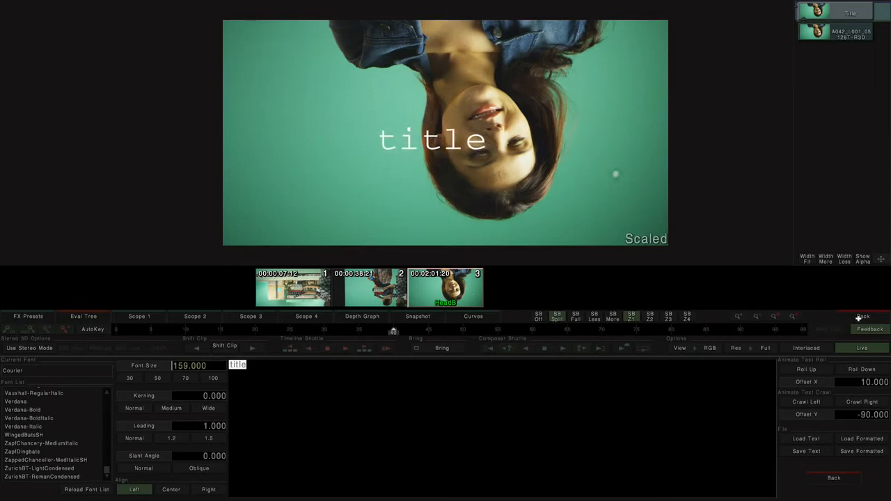
pyautogui.click(860, 318)
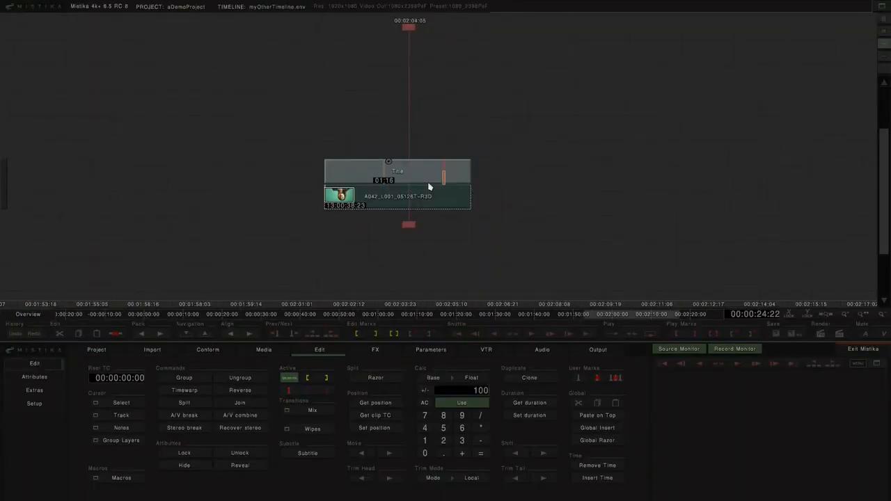
# - Select the Title effect and render it in the foreground with the user name myRender
pyautogui.click(420, 181)
pyautogui.press('F10')
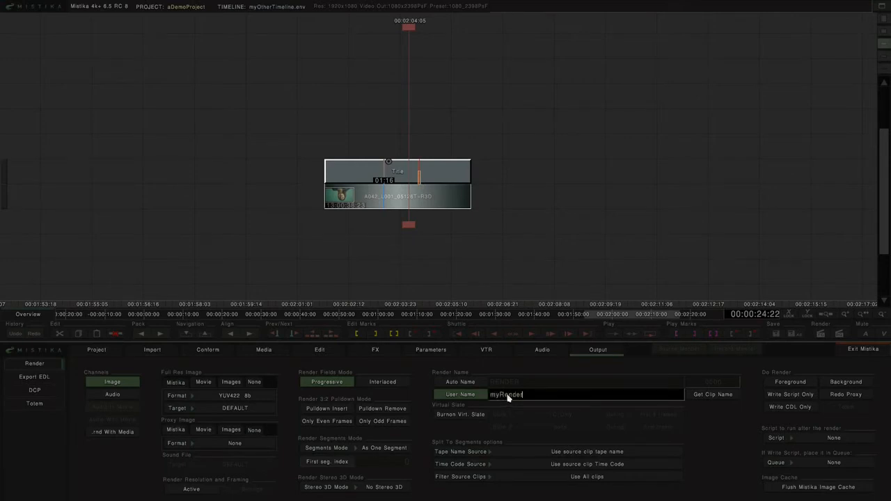
pyautogui.click(785, 384)
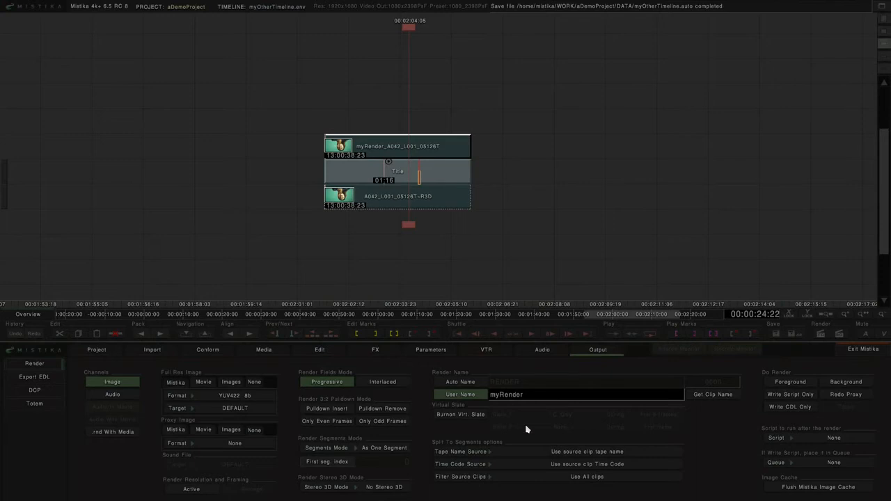
# - Select the rendered clip above the Title effect and move the time cursor across the stack to 00:02:04:02
pyautogui.scroll(2, 472, 146)
pyautogui.scroll(-1, 460, 146)
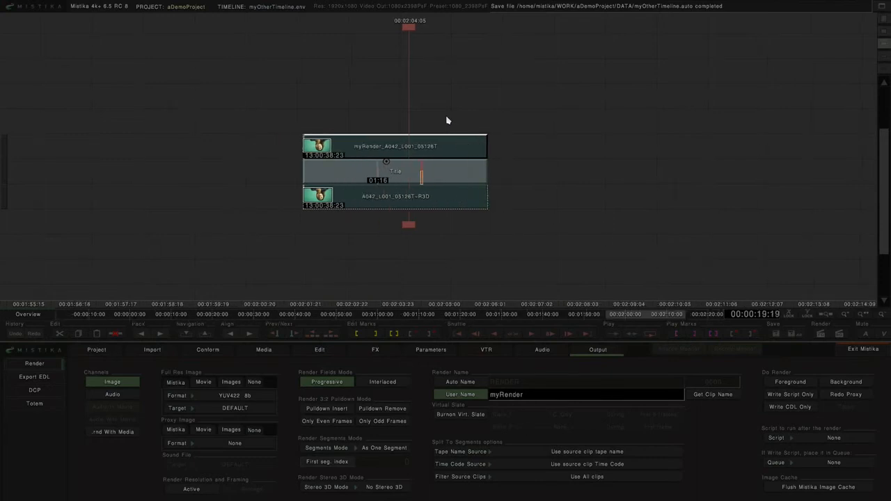
pyautogui.scroll(1, 445, 119)
pyautogui.click(422, 149)
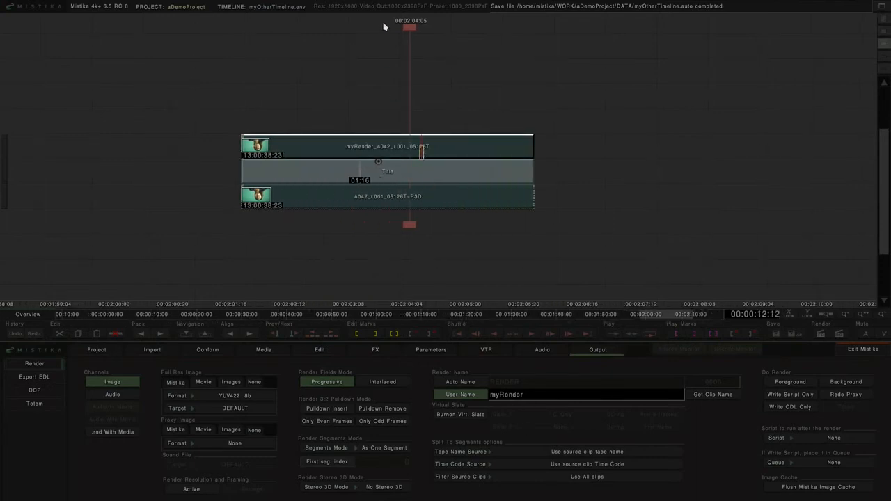
pyautogui.moveTo(409, 29); pyautogui.dragTo(408, 133)
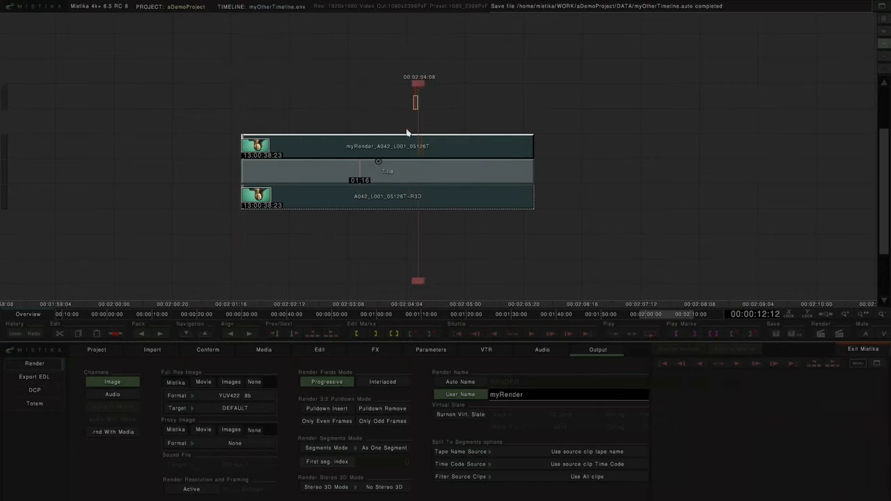
pyautogui.moveTo(417, 83); pyautogui.dragTo(398, 91)
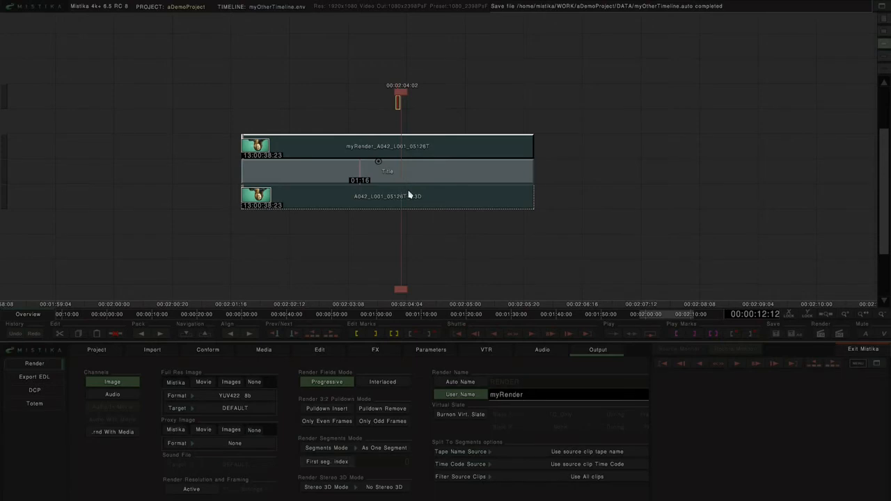
# - Open the enlarged media browser and examine the DATA folder's structure down to the myRender subfolder of RENDER
pyautogui.click(268, 353)
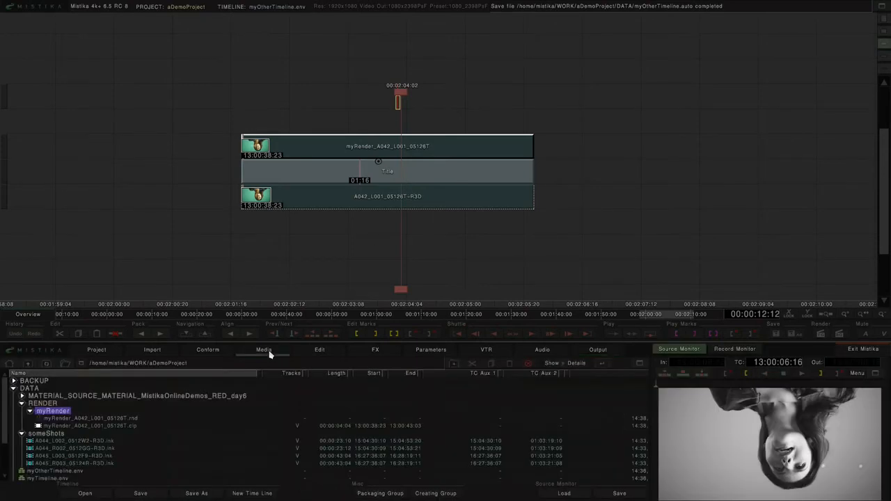
pyautogui.click(640, 368)
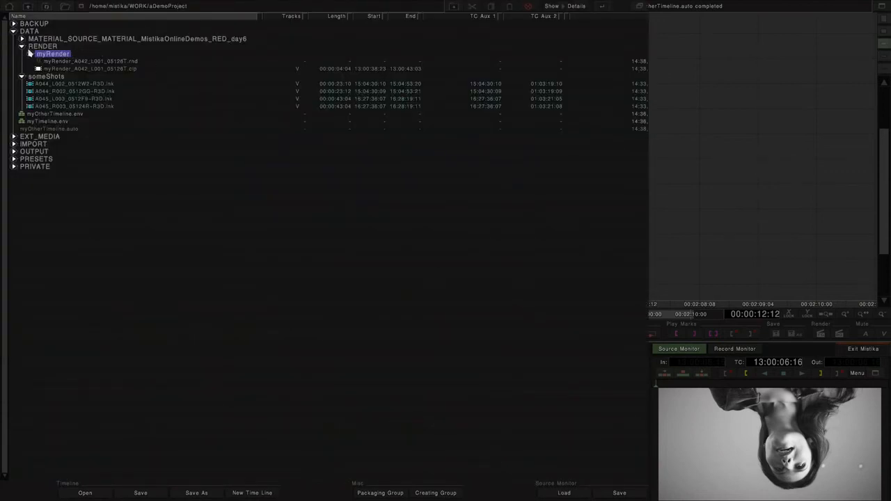
pyautogui.click(13, 32)
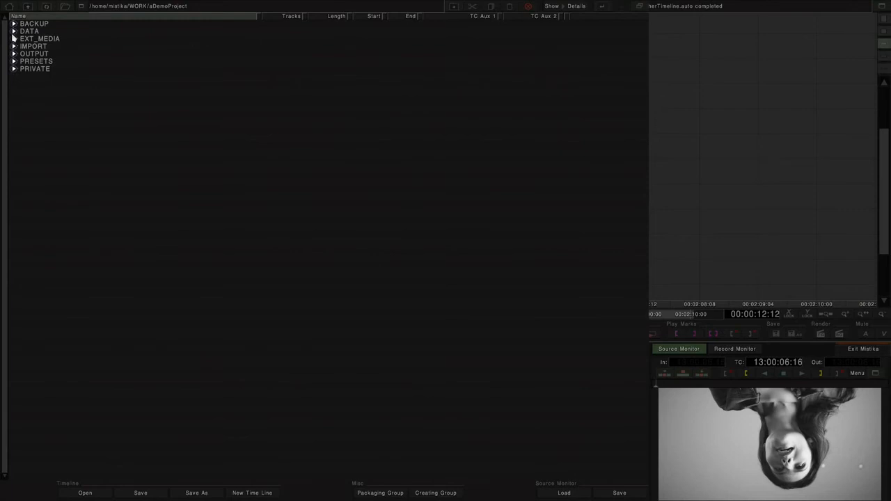
pyautogui.click(13, 32)
pyautogui.click(22, 46)
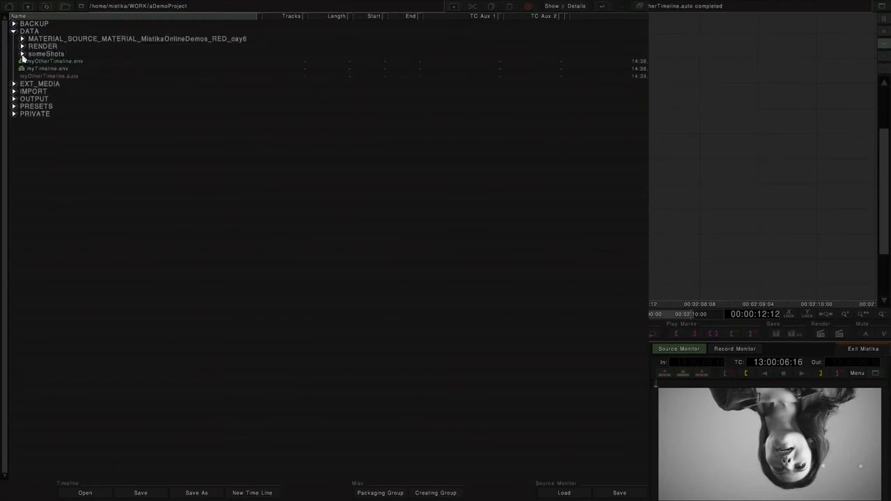
pyautogui.click(13, 32)
pyautogui.click(13, 32)
pyautogui.click(22, 46)
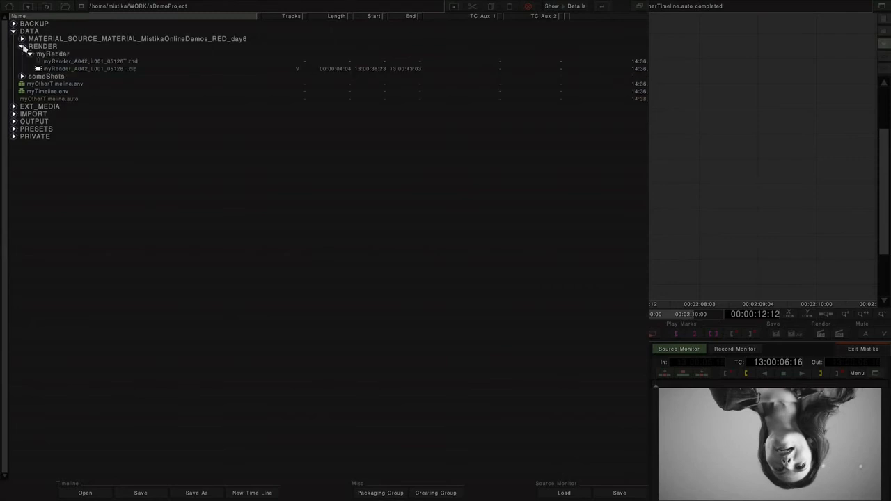
pyautogui.click(30, 54)
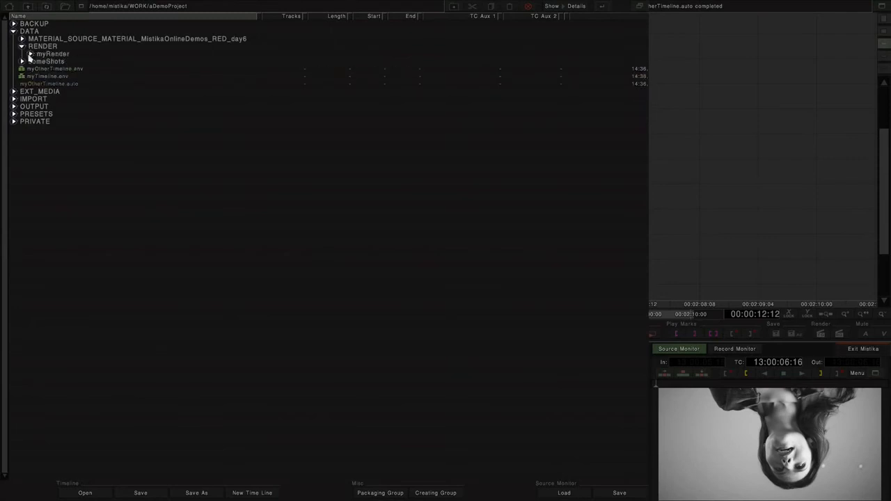
pyautogui.click(31, 54)
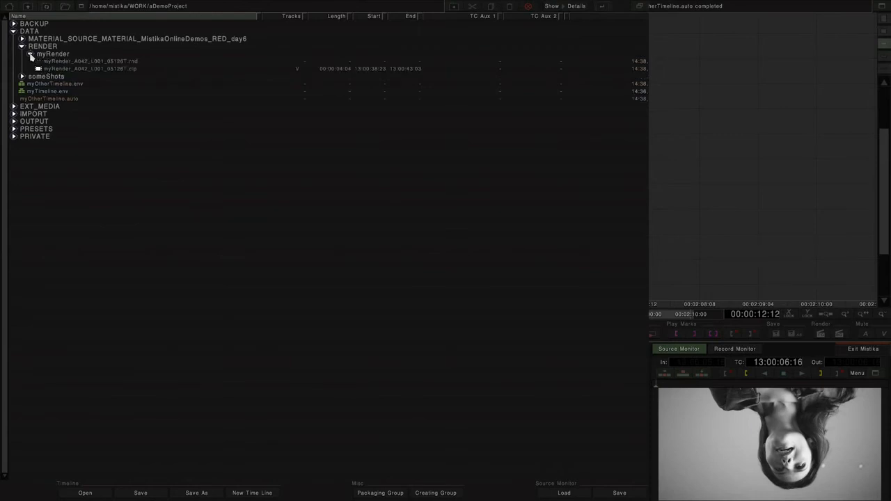
# - Inspect the .rnd and .clp files in the myRender folder and preview the rendered clip
pyautogui.click(63, 70)
pyautogui.click(71, 62)
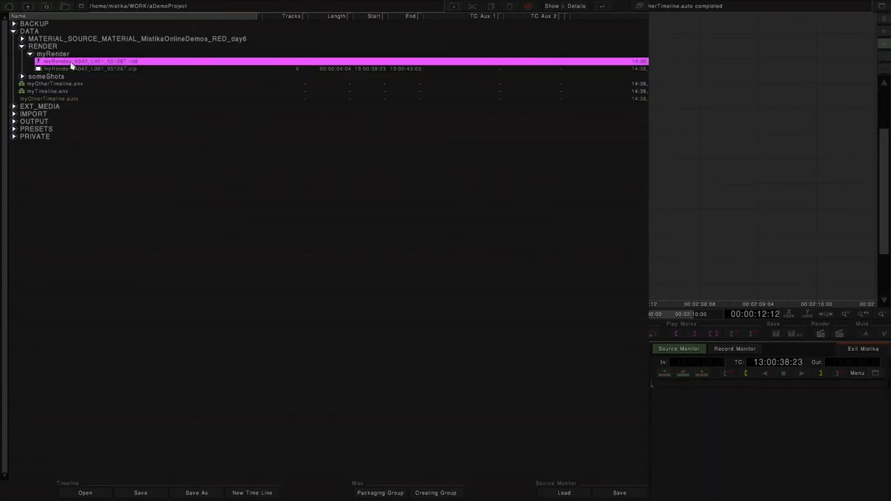
pyautogui.click(128, 70)
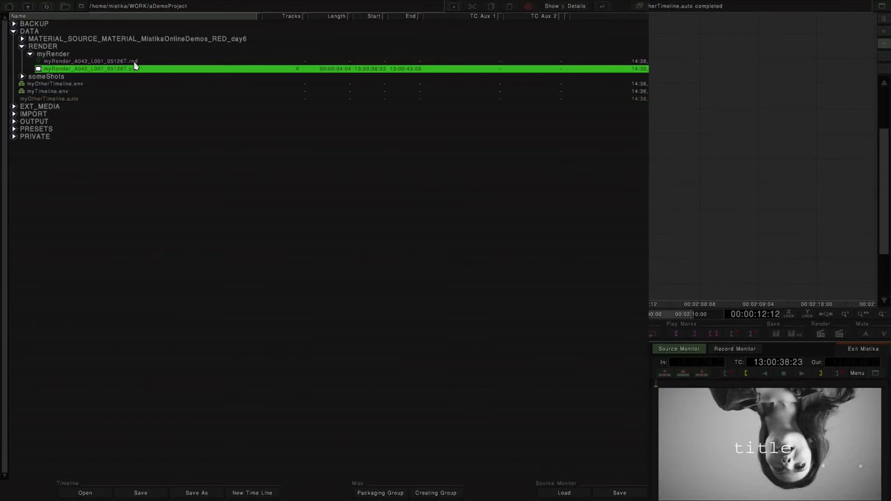
# - Place the rendered .clp file from the myRender folder on the timeline after the Title stack and restore the browser's normal size
pyautogui.click(136, 63)
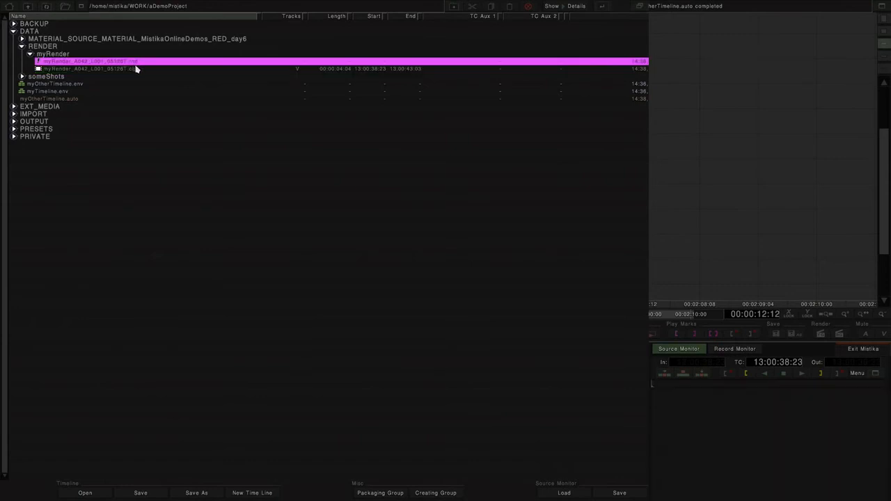
pyautogui.click(133, 69)
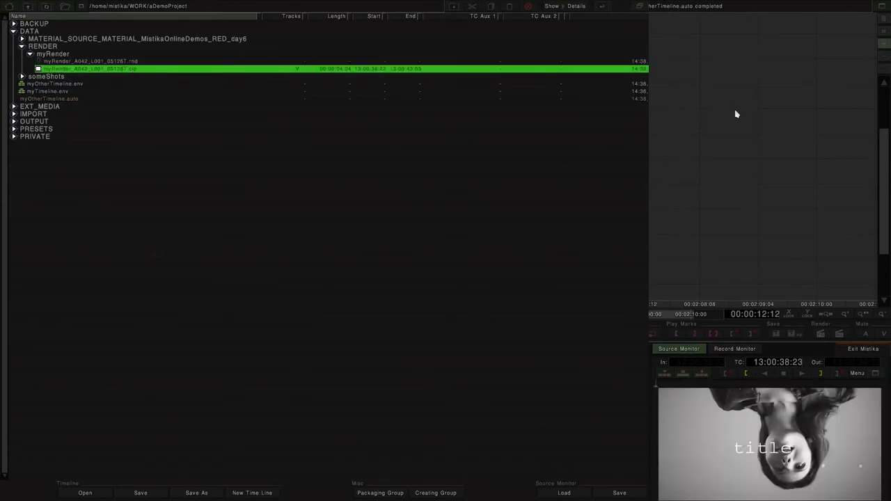
pyautogui.doubleClick(133, 72)
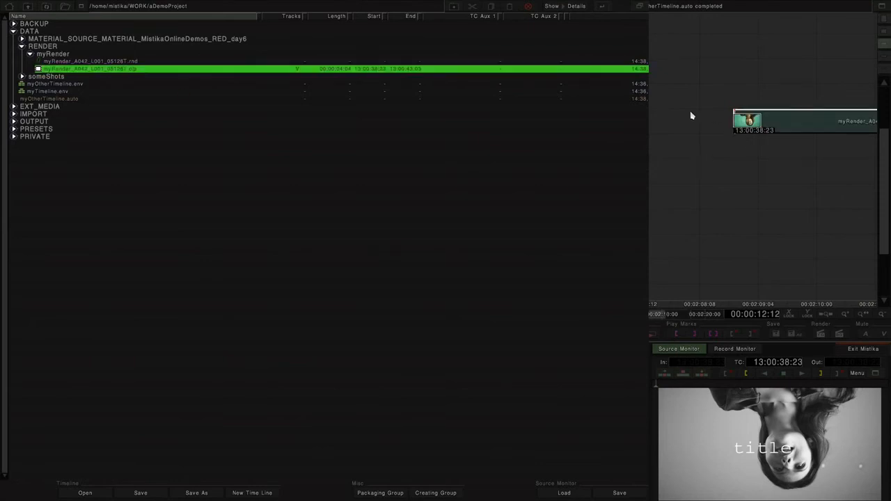
pyautogui.click(638, 7)
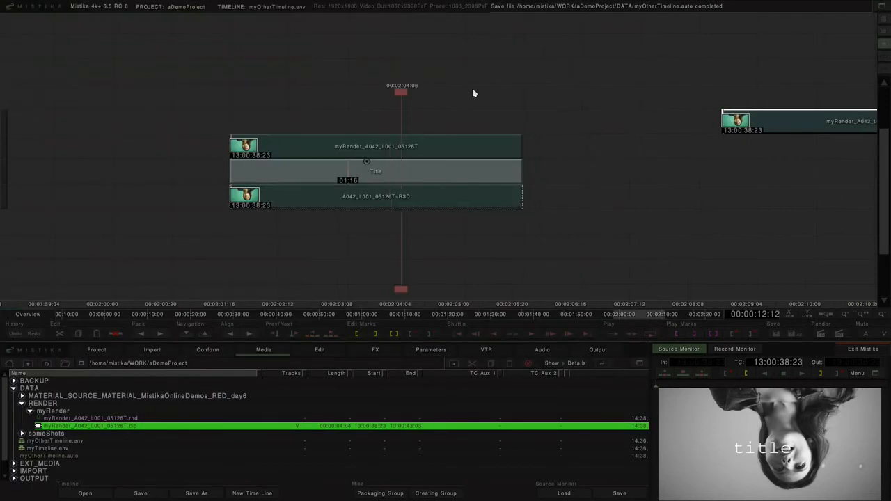
pyautogui.moveTo(474, 91); pyautogui.dragTo(294, 109)
pyautogui.moveTo(358, 150); pyautogui.dragTo(394, 160)
pyautogui.click(341, 146)
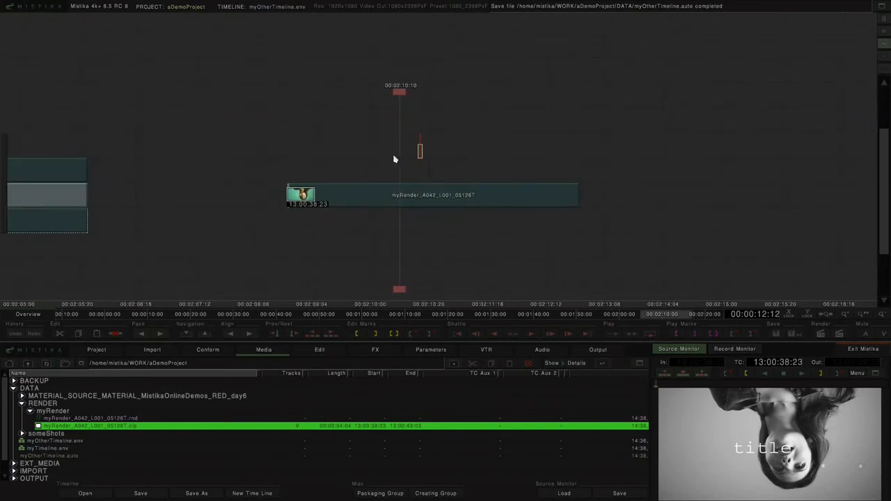
pyautogui.moveTo(493, 174); pyautogui.dragTo(300, 167)
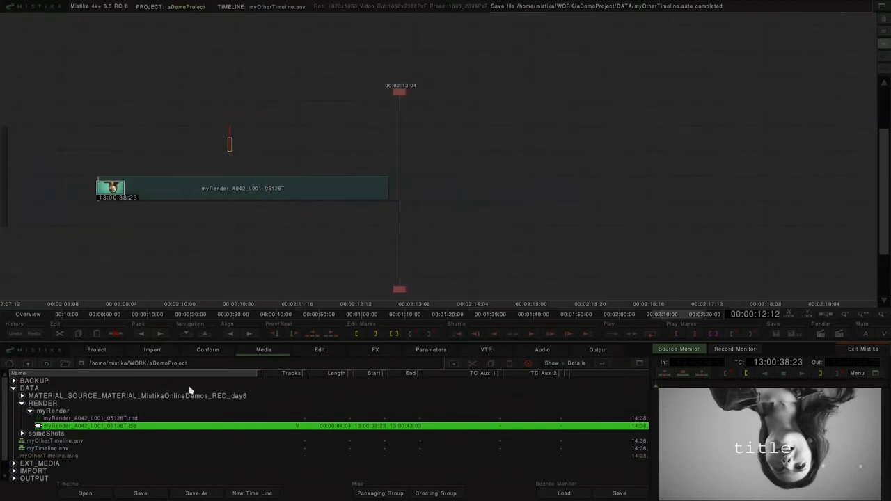
# - Place the .rnd file from the myRender folder on the timeline after the rendered clip
pyautogui.click(124, 419)
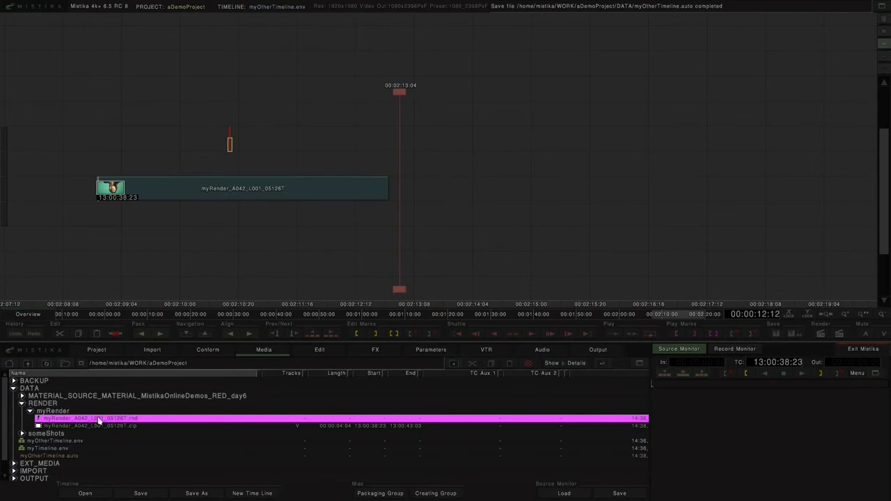
pyautogui.moveTo(93, 421); pyautogui.dragTo(181, 285)
pyautogui.moveTo(368, 139)
pyautogui.mouseDown()
pyautogui.moveTo(416, 192)
pyautogui.moveTo(464, 195)
pyautogui.mouseUp()
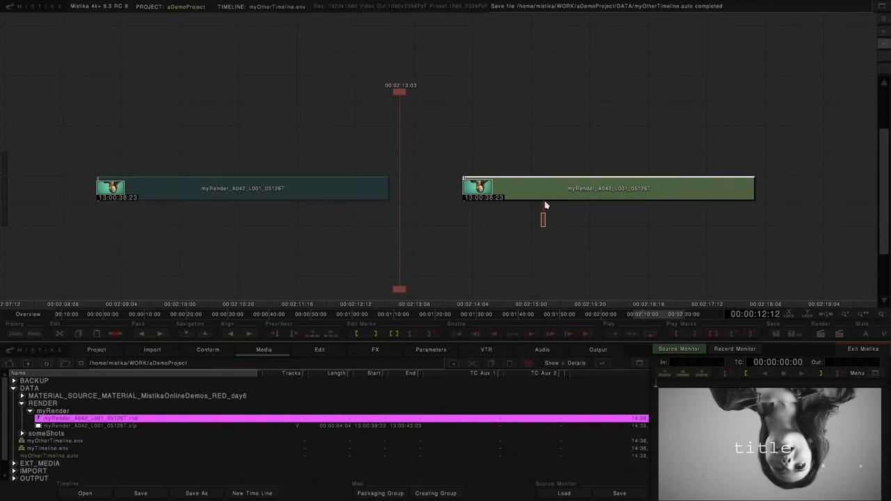
# - Ungroup the render group loaded from the .rnd file and move the time cursor over its stack to 00:02:14:08
pyautogui.click(327, 353)
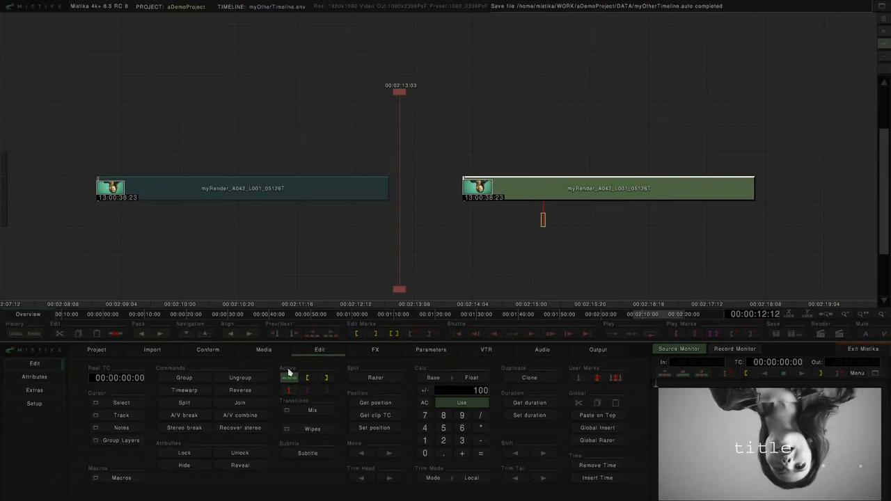
pyautogui.click(252, 379)
pyautogui.click(451, 120)
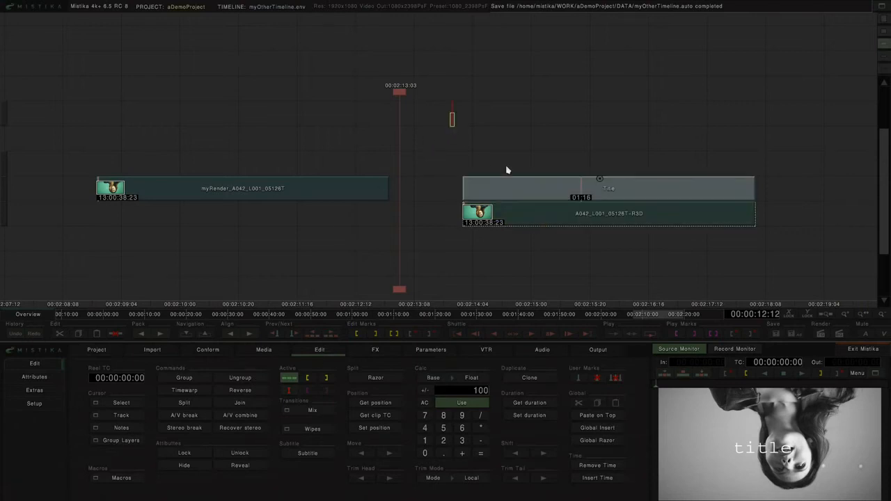
pyautogui.moveTo(401, 95); pyautogui.dragTo(486, 99)
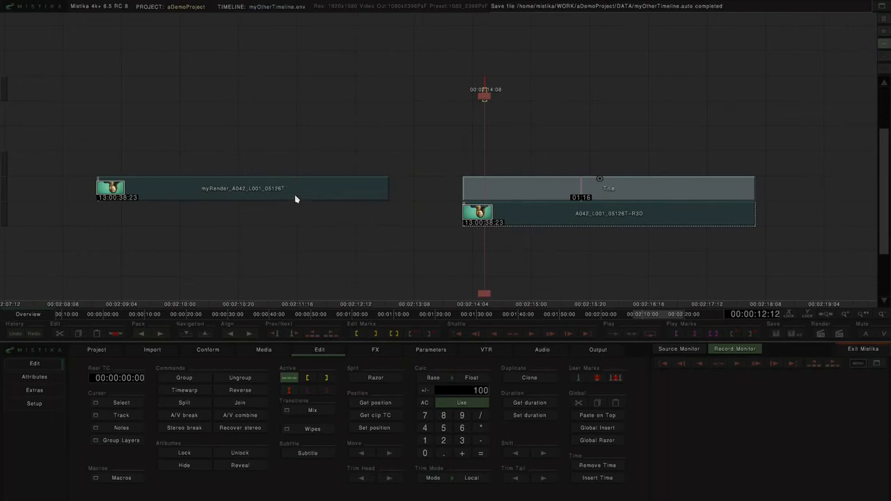
# - Open the enlarged media browser, collapse the myRender and RENDER folders, and expand the RED_day6 source material folder
pyautogui.click(263, 349)
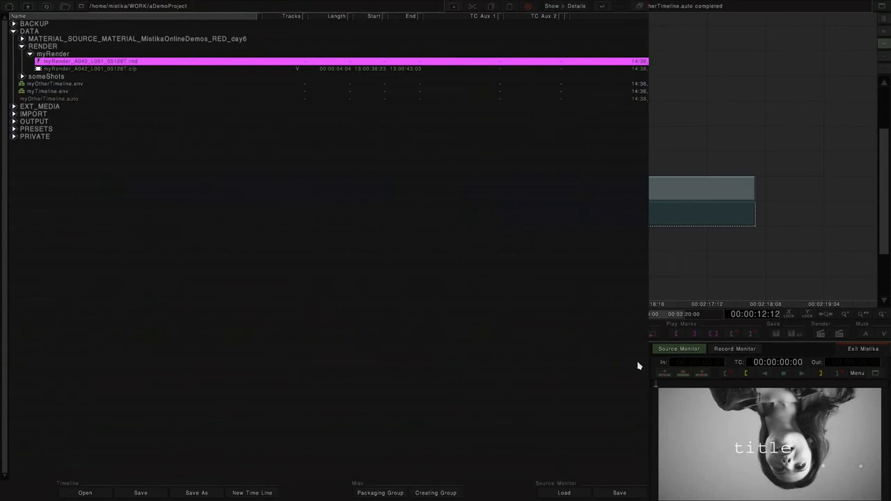
pyautogui.click(638, 363)
pyautogui.click(30, 54)
pyautogui.click(22, 47)
pyautogui.click(22, 40)
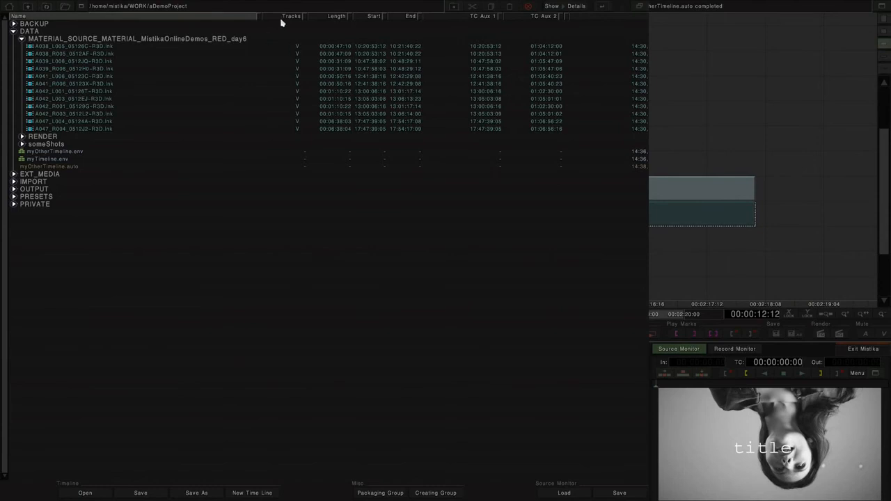
# - Sort the source material clips by Length, by Start, and finally by End
pyautogui.click(334, 20)
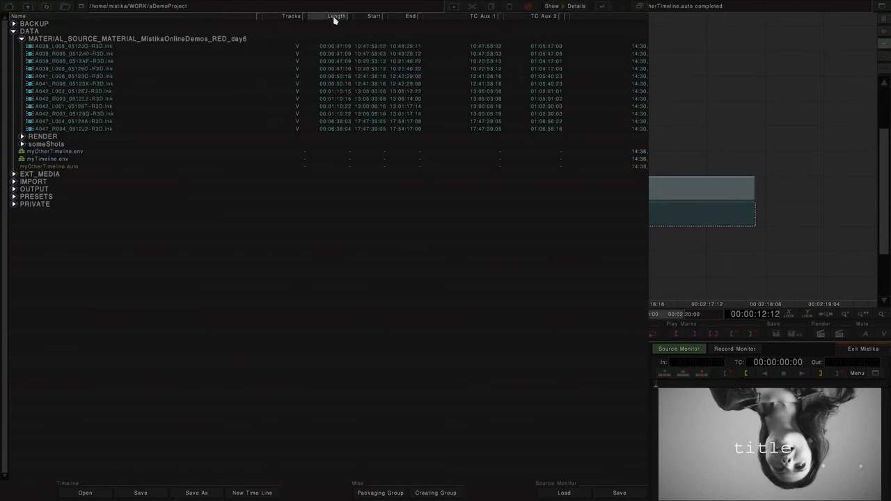
pyautogui.click(369, 19)
pyautogui.click(412, 20)
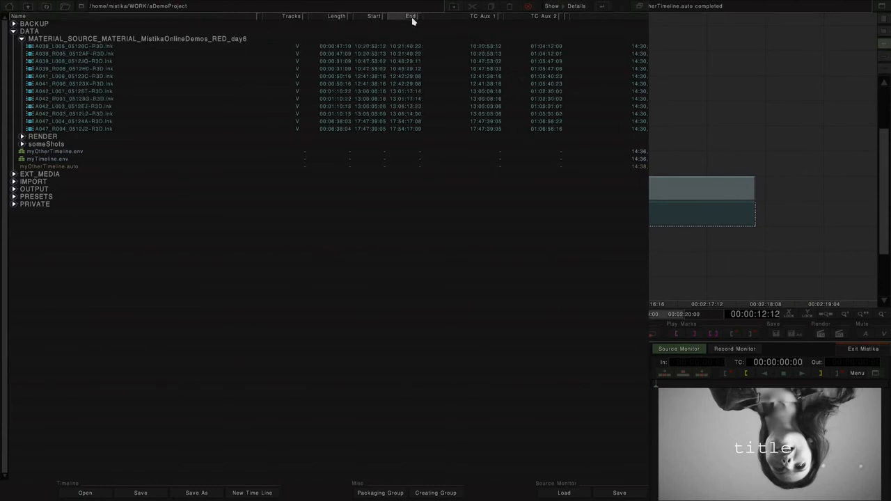
# - Examine the remaining detail columns through to Tape and File Name, and return to the first columns
pyautogui.click(602, 7)
pyautogui.click(602, 7)
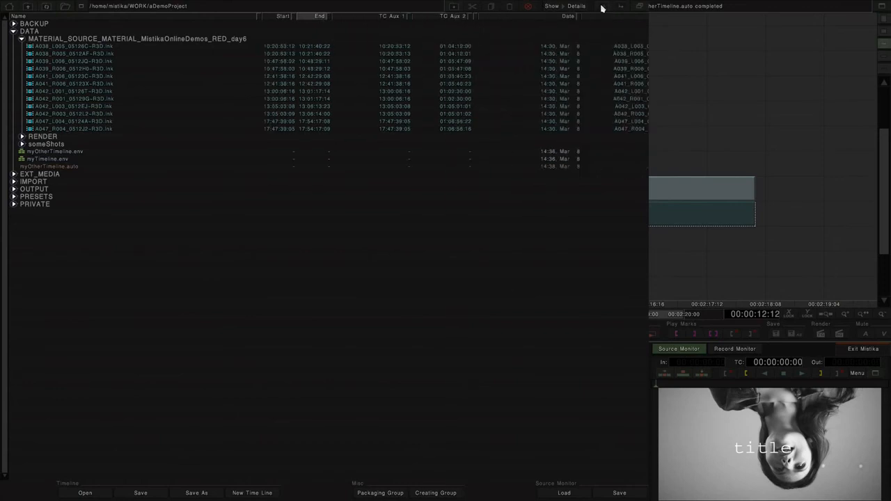
pyautogui.click(602, 7)
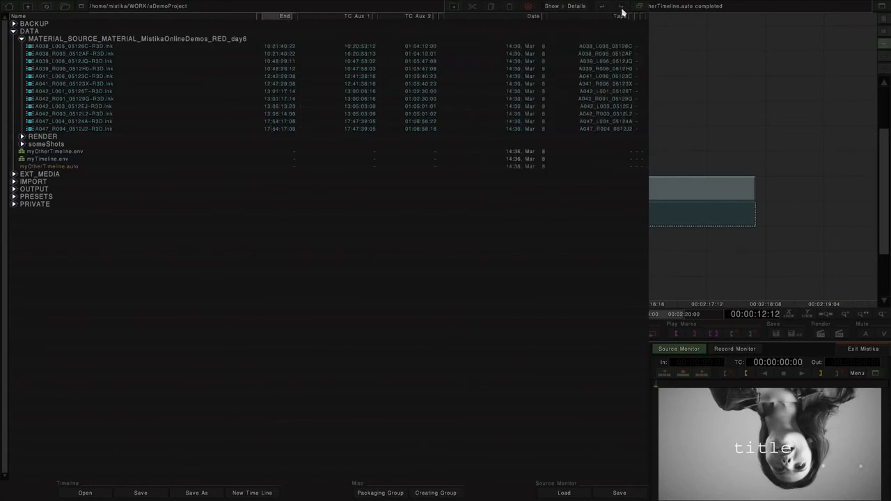
pyautogui.click(602, 7)
pyautogui.click(602, 7)
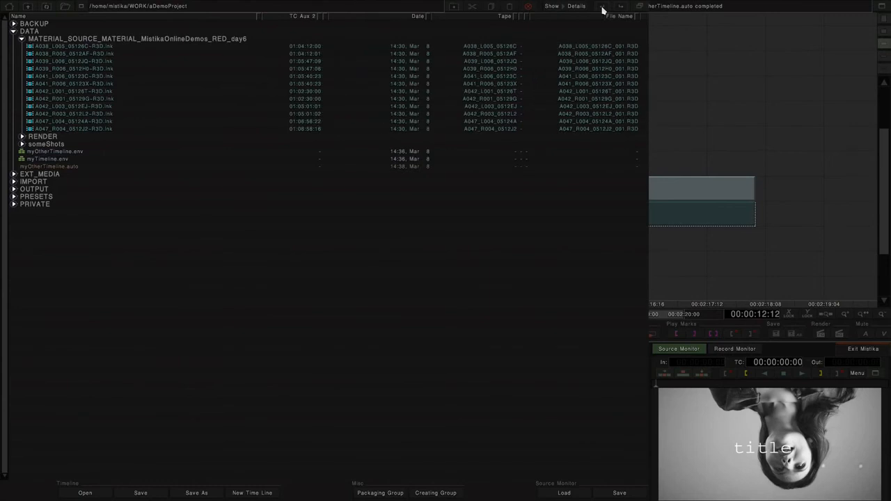
pyautogui.click(620, 7)
pyautogui.click(620, 7)
pyautogui.click(620, 7)
pyautogui.click(620, 7)
pyautogui.click(620, 6)
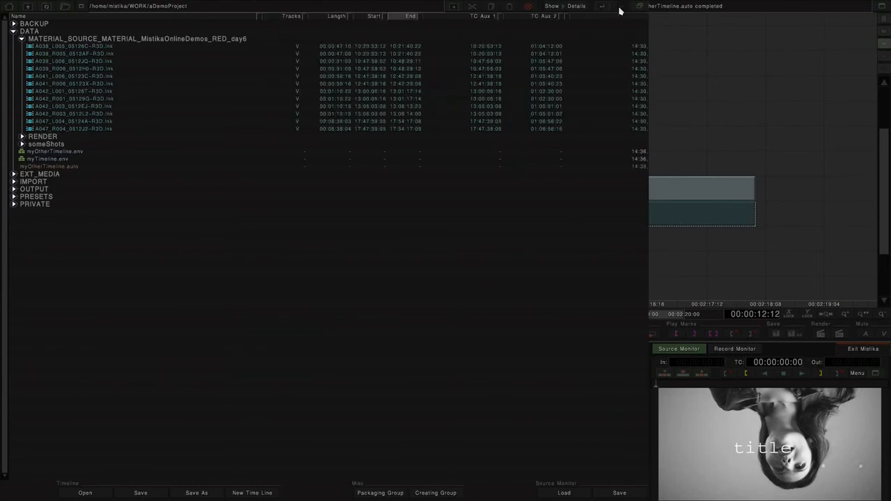
# - View the media list as Names and as Icons, and switch it back to Details
pyautogui.click(577, 6)
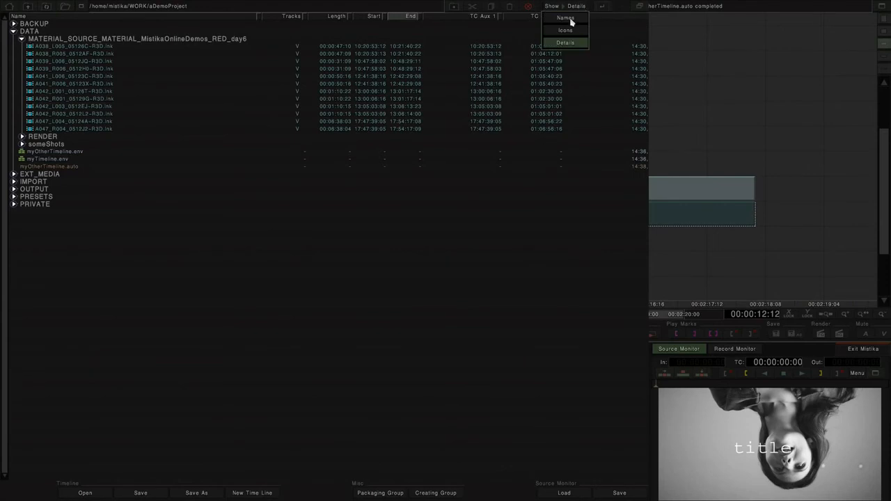
pyautogui.click(571, 23)
pyautogui.click(576, 8)
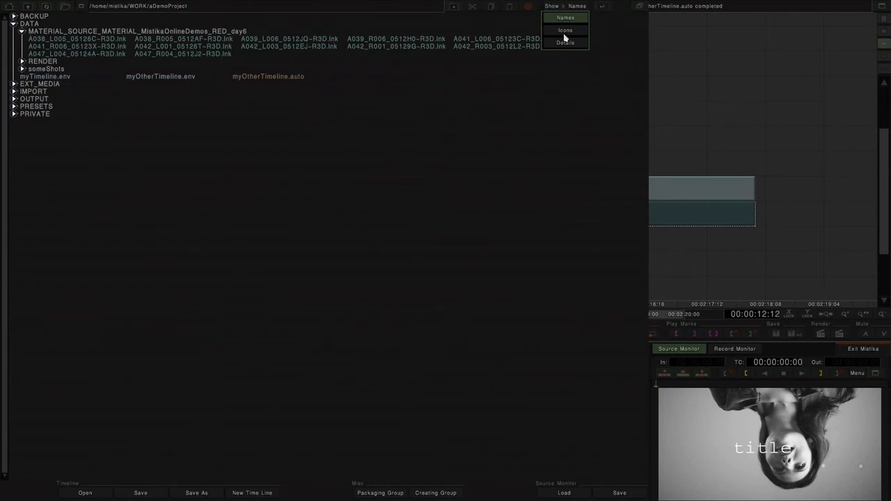
pyautogui.click(562, 31)
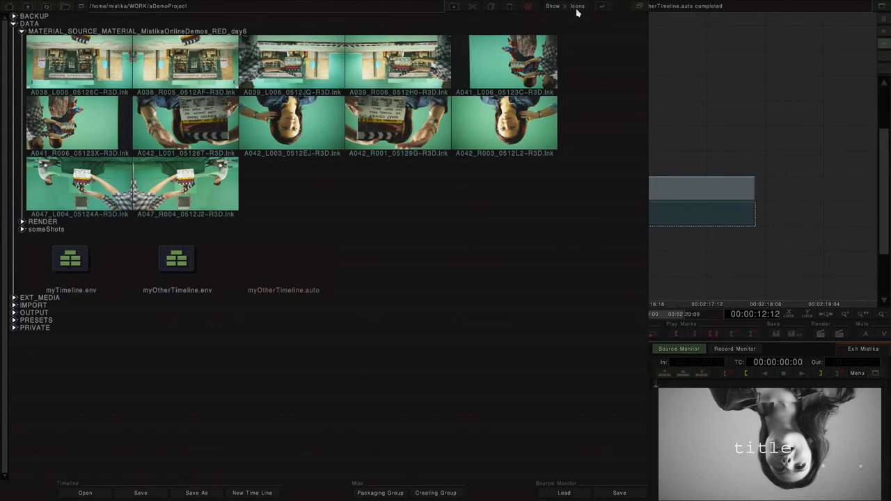
pyautogui.click(578, 8)
pyautogui.click(569, 46)
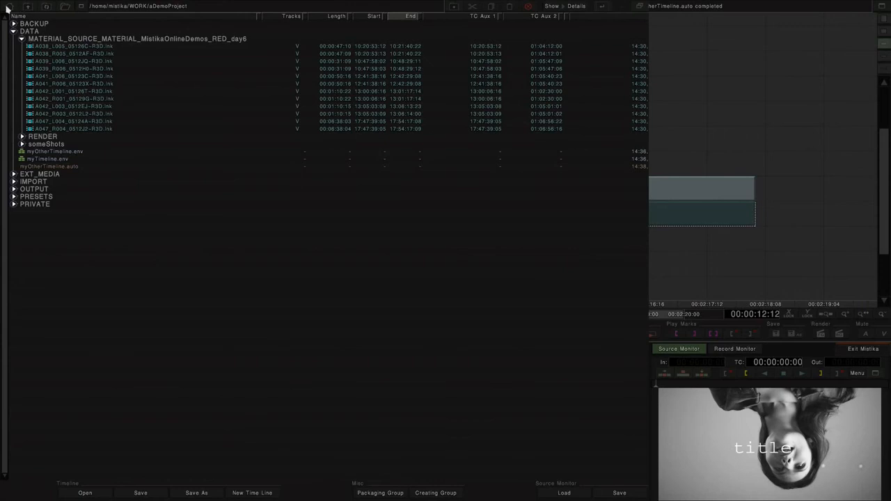
# - Collapse the expanded source folder, go up to the WORK folder, and collapse aDemoProject in the project list
pyautogui.click(12, 32)
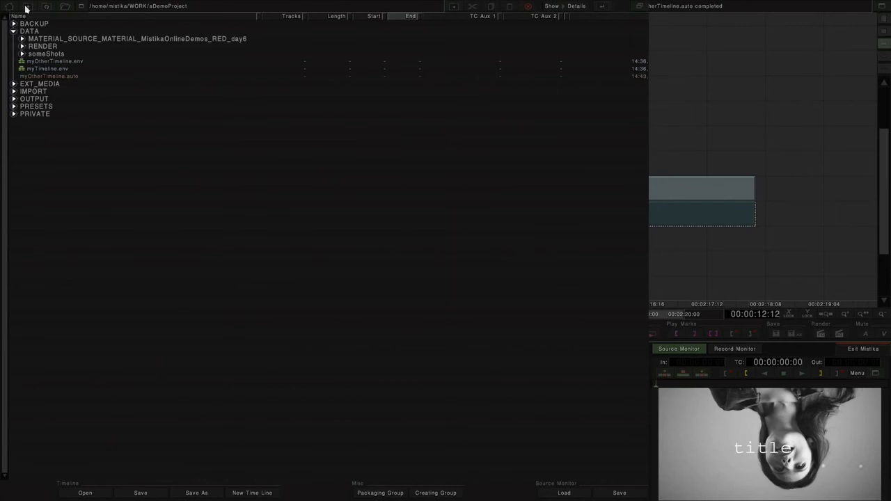
pyautogui.click(26, 8)
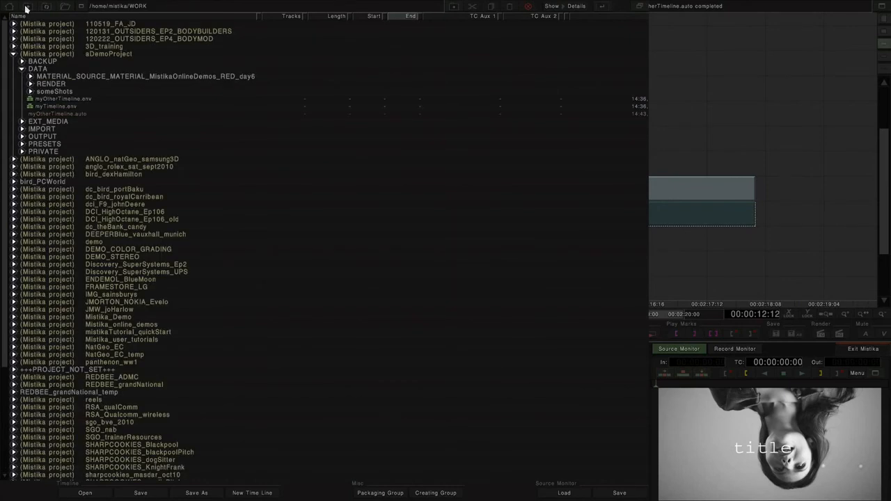
pyautogui.click(14, 54)
# - Expand the SHARPCOOKIES_dogSitter project down through DATA and RENDER to the comp_1 folder
pyautogui.moveTo(3, 70); pyautogui.dragTo(13, 140)
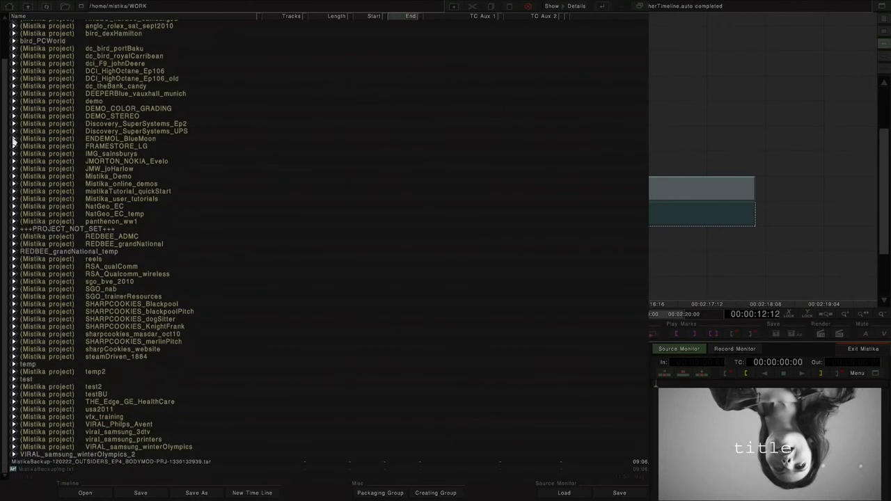
pyautogui.click(13, 319)
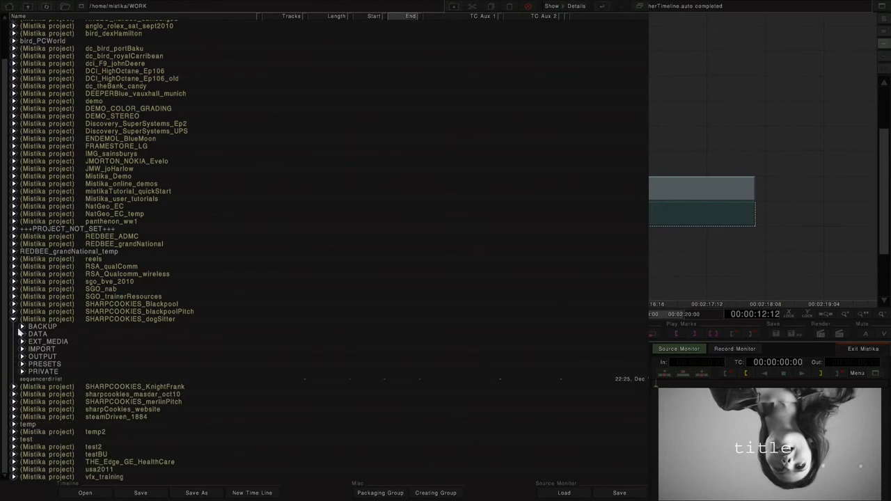
pyautogui.click(21, 334)
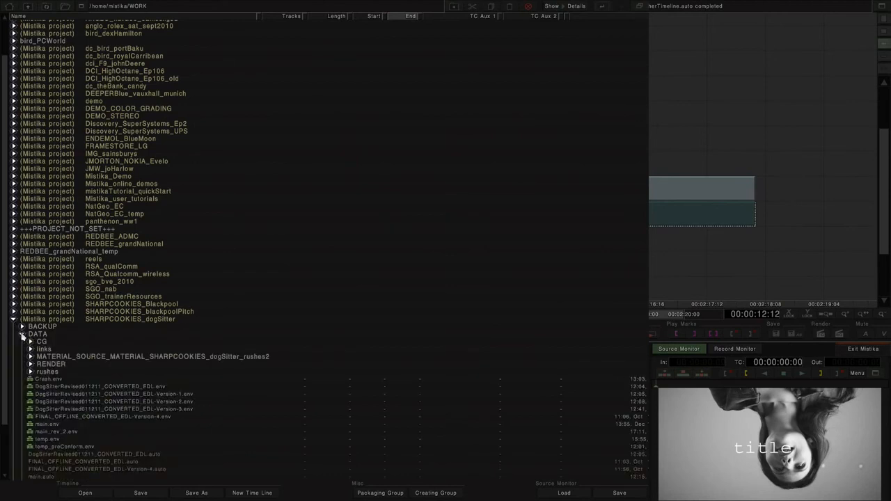
pyautogui.click(30, 364)
pyautogui.click(39, 380)
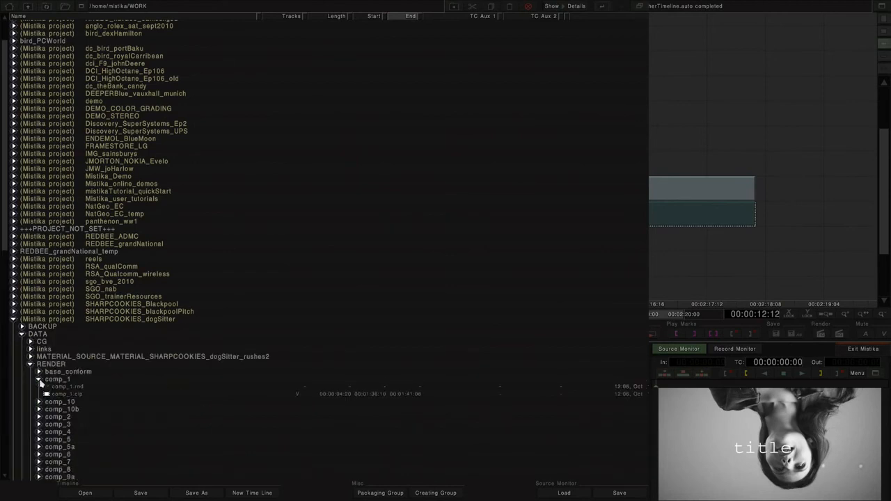
# - Place the rendered comp_1 clip from the dogSitter project on the timeline after the ungrouped Title stack
pyautogui.click(639, 6)
pyautogui.click(470, 183)
pyautogui.click(472, 174)
pyautogui.press('Delete')
pyautogui.moveTo(644, 247); pyautogui.dragTo(441, 133)
pyautogui.click(444, 156)
pyautogui.hotkey('ctrl', 'v')
pyautogui.moveTo(562, 79); pyautogui.dragTo(500, 120)
pyautogui.click(512, 189)
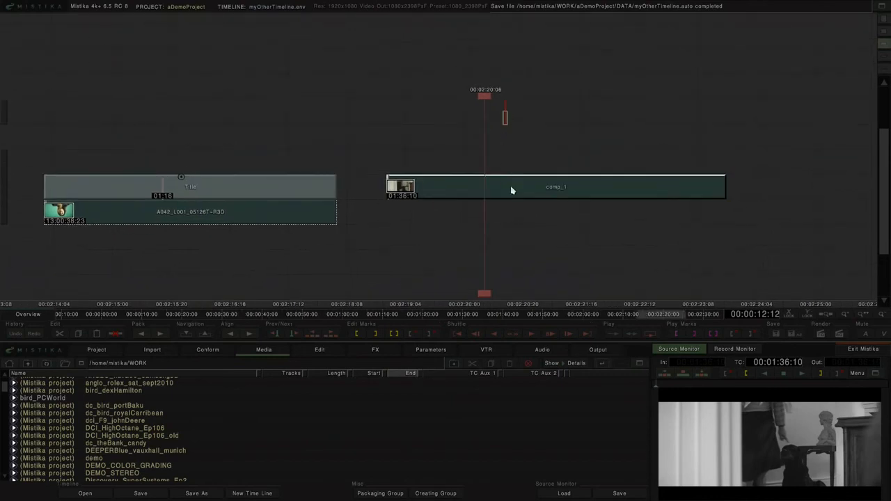
# - Return the media browser to the aDemoProject folder and load the A038_R005_0512AF-R3D.lnk clip in the Source Monitor
pyautogui.click(637, 363)
pyautogui.click(7, 7)
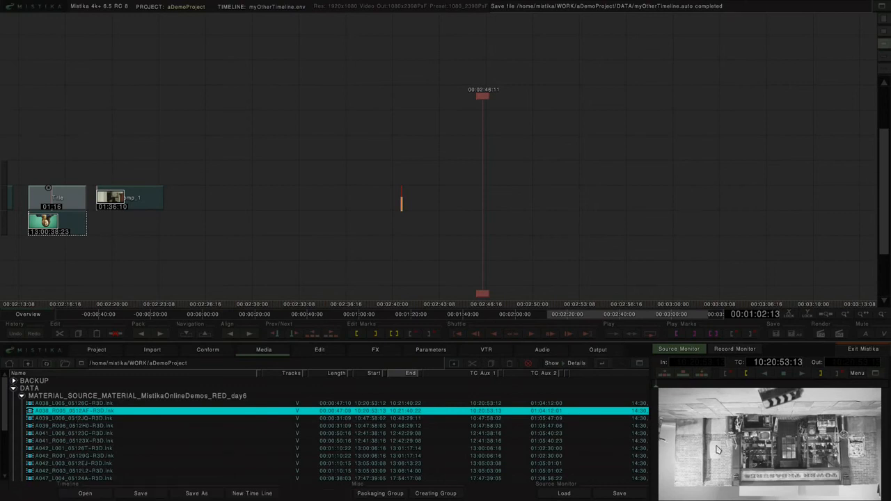
pyautogui.click(77, 405)
pyautogui.click(79, 412)
# - Mark the source clip's In point at 10:21:18:11 and its Out point at 10:21:25:12
pyautogui.moveTo(729, 390)
pyautogui.mouseDown()
pyautogui.moveTo(751, 388)
pyautogui.moveTo(682, 397)
pyautogui.moveTo(809, 392)
pyautogui.mouseUp()
pyautogui.click(746, 374)
pyautogui.click(821, 375)
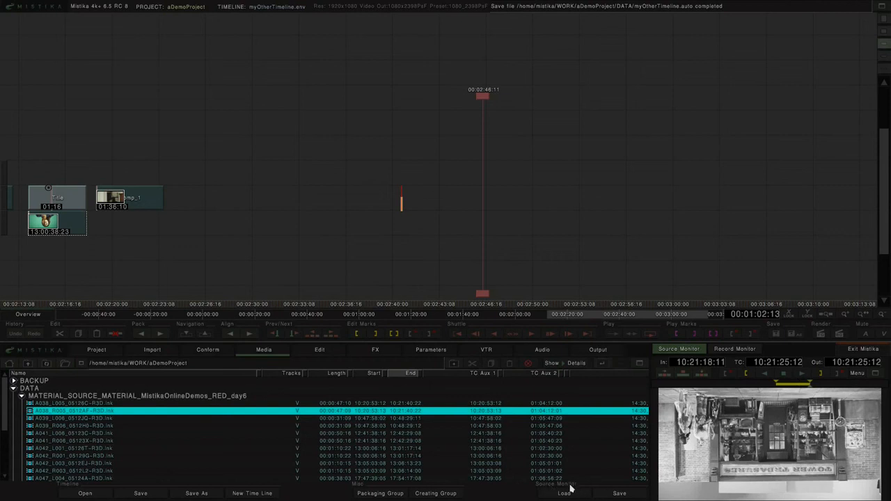
# - Save the marked Source Monitor range as a subclip in the RED_day6 source material folder and load the new .mscl file
pyautogui.click(615, 495)
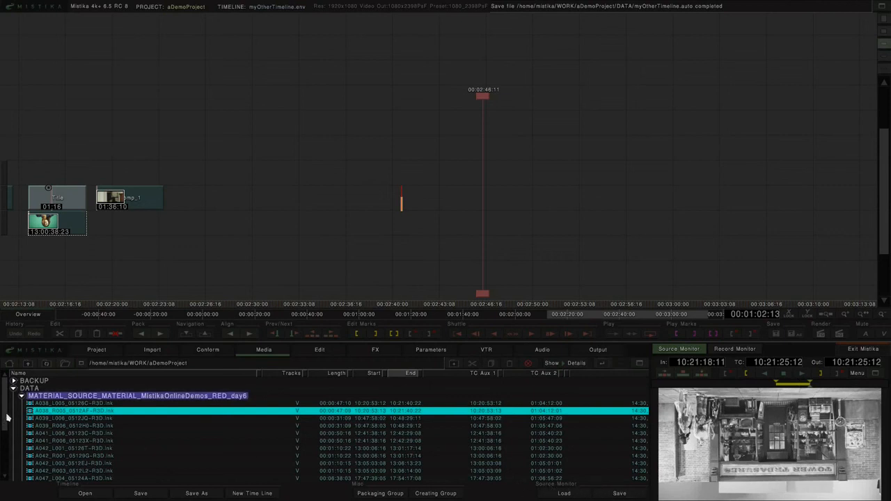
pyautogui.scroll(-2, 7, 421)
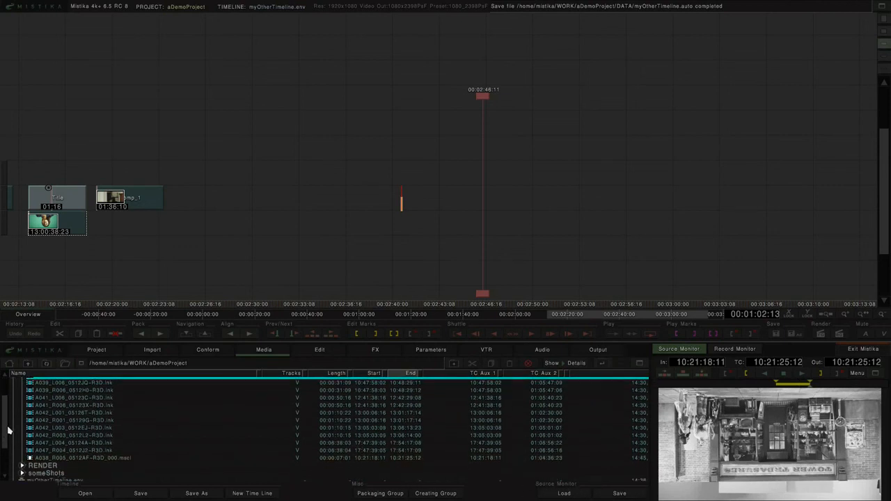
pyautogui.click(45, 459)
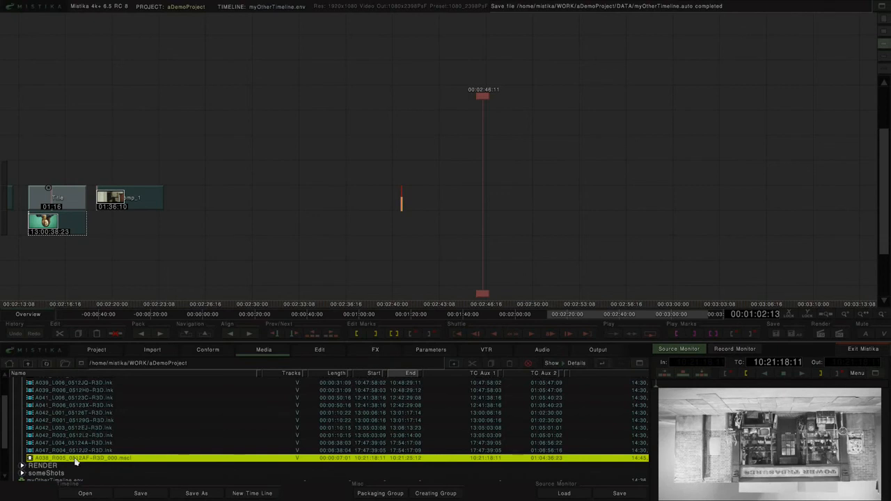
# - Place the A038_R005_0512AF-R3D_000.mscl subclip on the timeline after the comp_1 clip and move the playhead over it
pyautogui.moveTo(61, 461); pyautogui.dragTo(370, 189)
pyautogui.moveTo(483, 294); pyautogui.dragTo(429, 295)
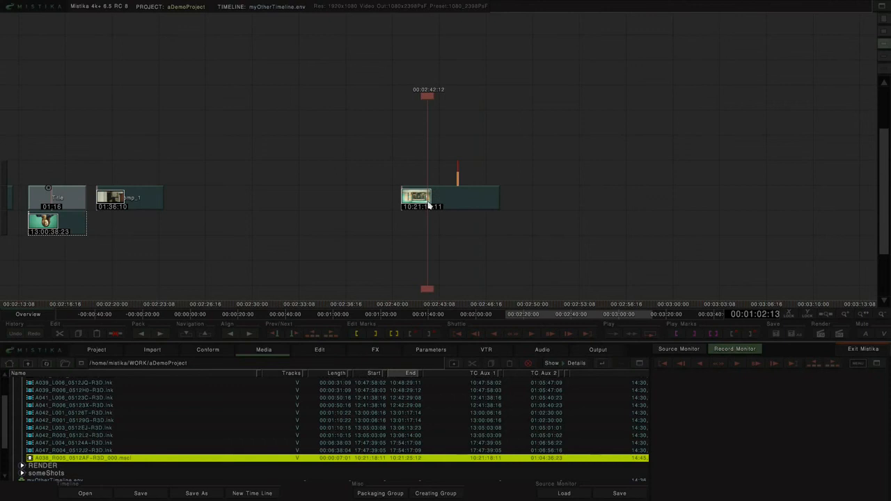
# - Delete the comp_1 clip and the A038_R005_0512AF subclip from the timeline
pyautogui.moveTo(139, 165); pyautogui.dragTo(463, 223)
pyautogui.press('Delete')
# - Select the Title stack over the A042_L001_05126T-R3D clip and show it in the Source Monitor
pyautogui.moveTo(70, 149); pyautogui.dragTo(328, 229)
pyautogui.click(417, 228)
pyautogui.scroll(3, 418, 227)
pyautogui.moveTo(468, 223); pyautogui.dragTo(670, 207)
pyautogui.moveTo(468, 142); pyautogui.dragTo(502, 238)
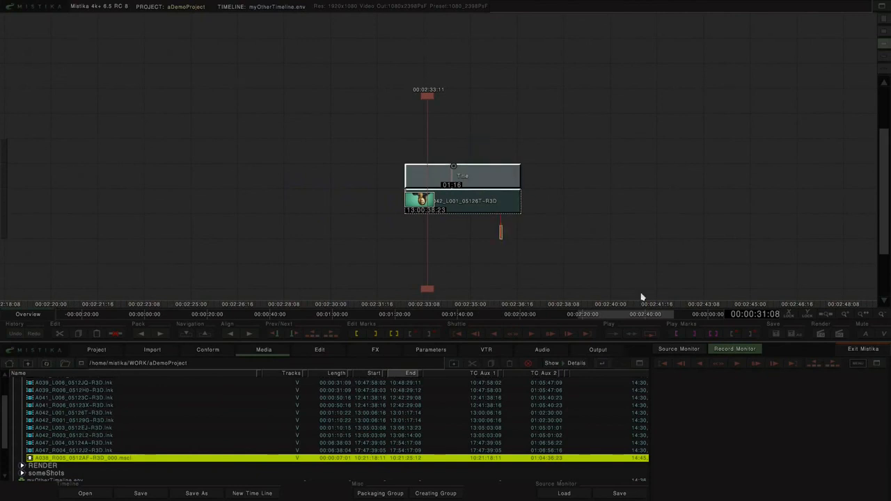
pyautogui.click(679, 350)
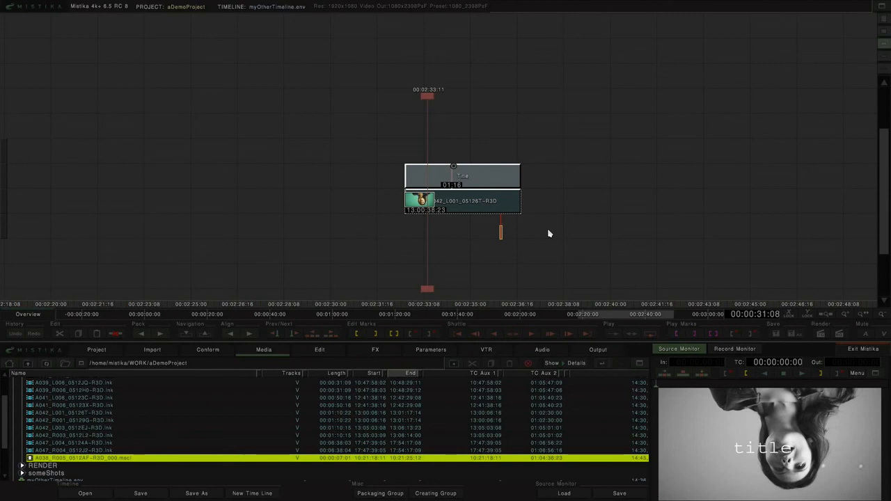
# - Create a group file named myTitle from the Title stack in the Source Monitor
pyautogui.moveTo(607, 199); pyautogui.dragTo(339, 190)
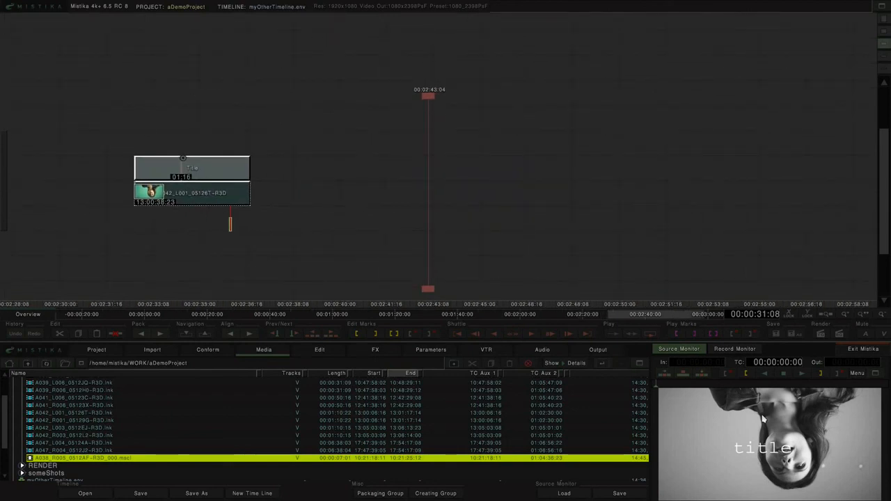
pyautogui.click(423, 495)
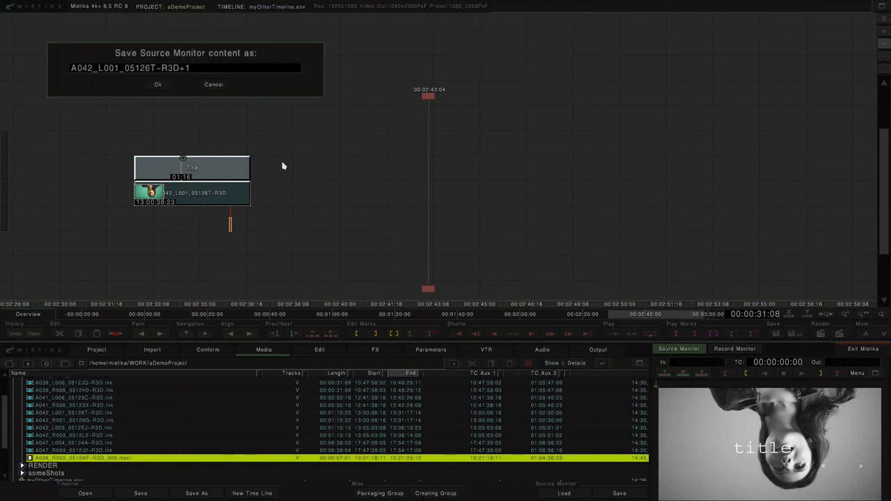
pyautogui.moveTo(199, 70); pyautogui.dragTo(61, 72)
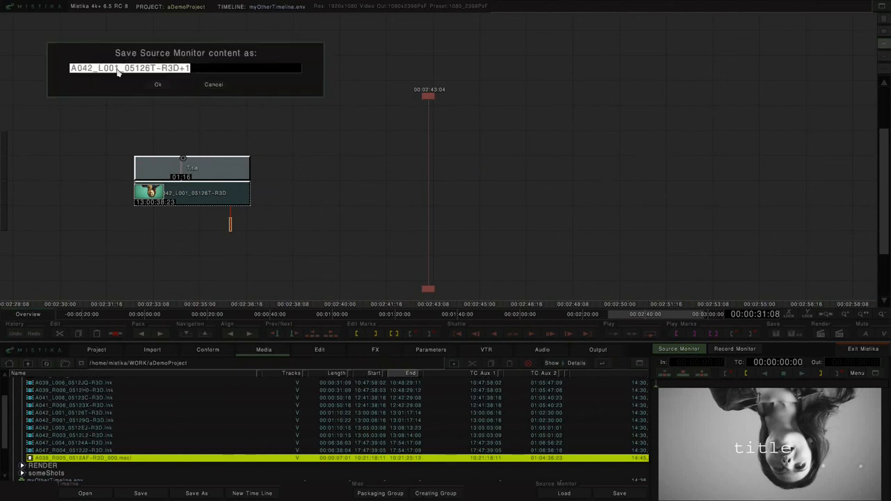
pyautogui.write('myTitle')
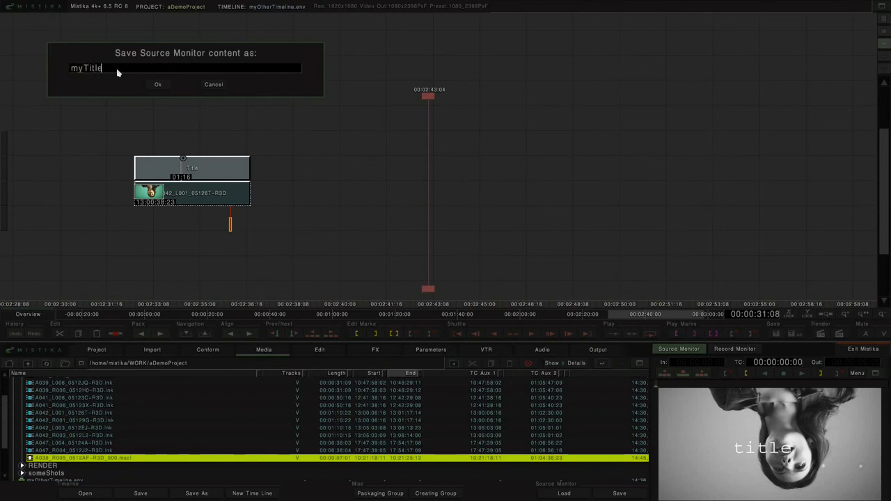
pyautogui.click(149, 85)
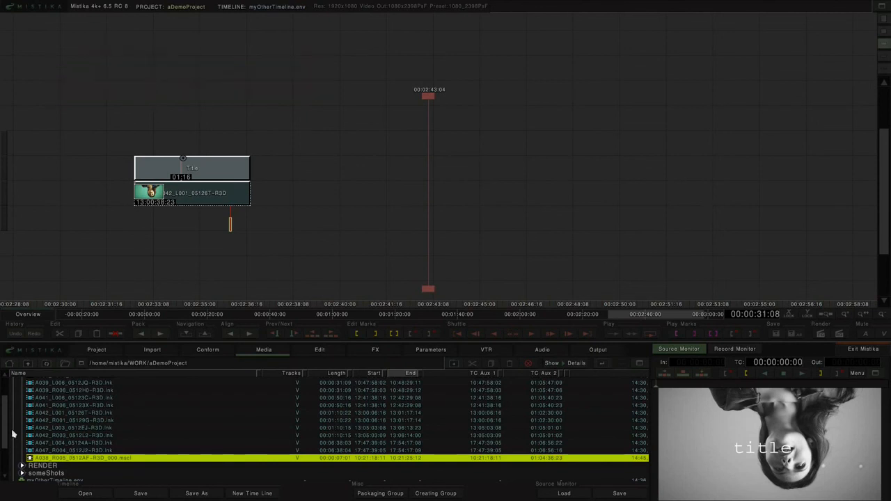
# - Load myTitle.grp from the OUTPUT folder and place the group on the timeline after the original Title stack
pyautogui.scroll(-1, 5, 428)
pyautogui.scroll(-3, 5, 428)
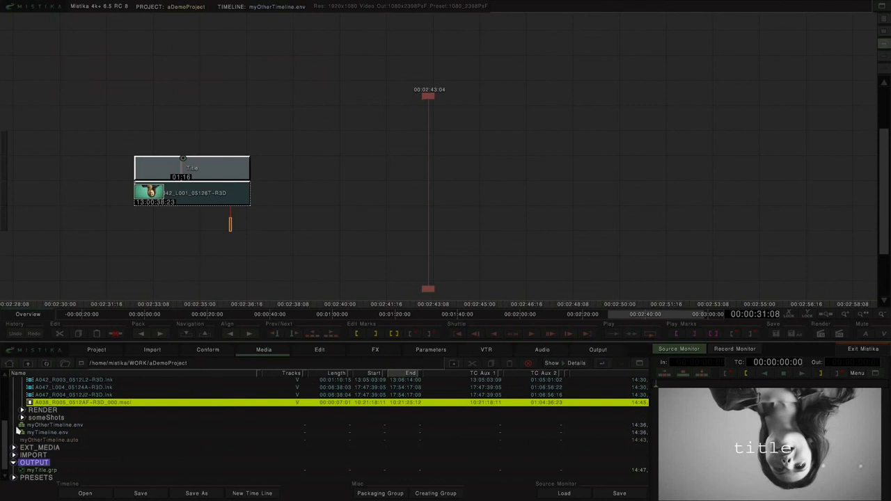
pyautogui.scroll(-1, 8, 459)
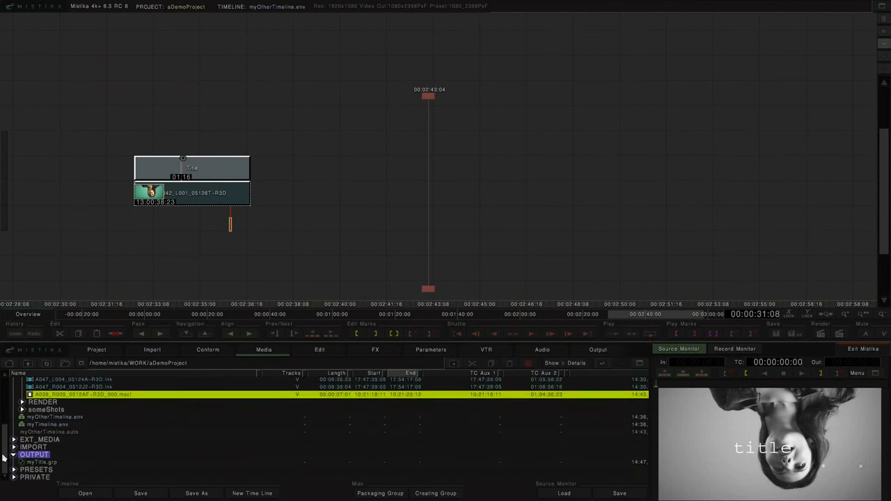
pyautogui.click(38, 462)
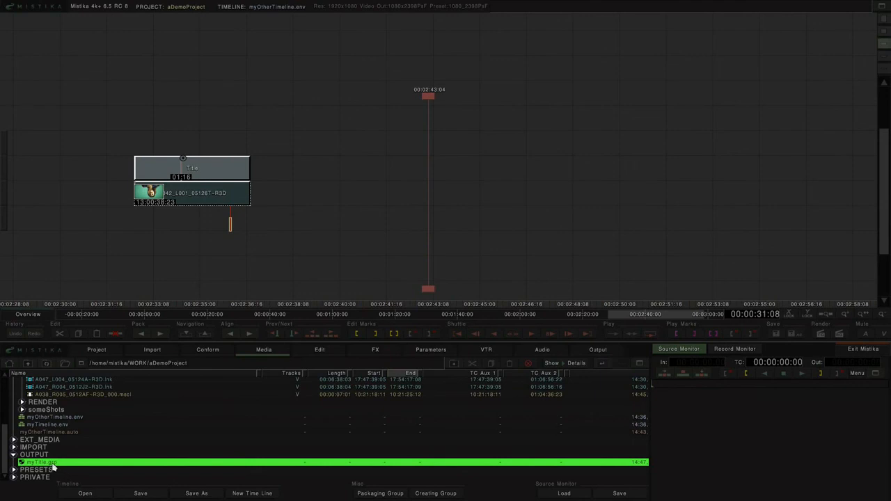
pyautogui.doubleClick(46, 463)
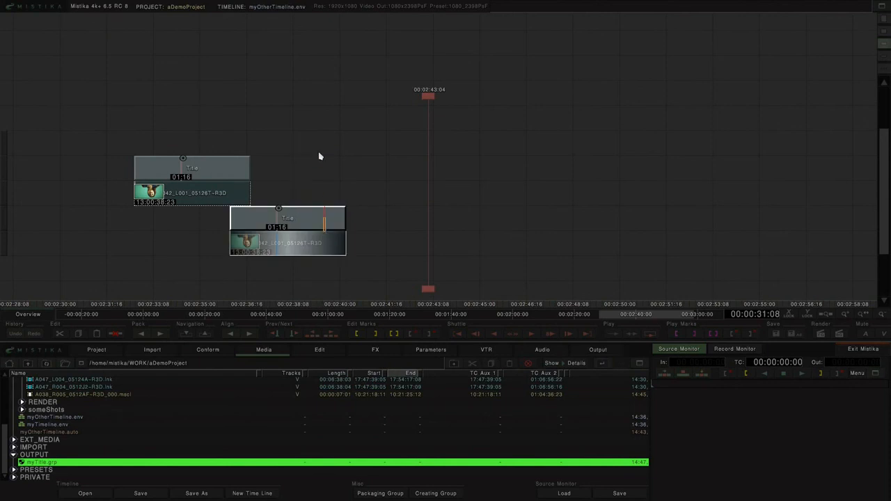
pyautogui.moveTo(319, 248); pyautogui.dragTo(545, 195)
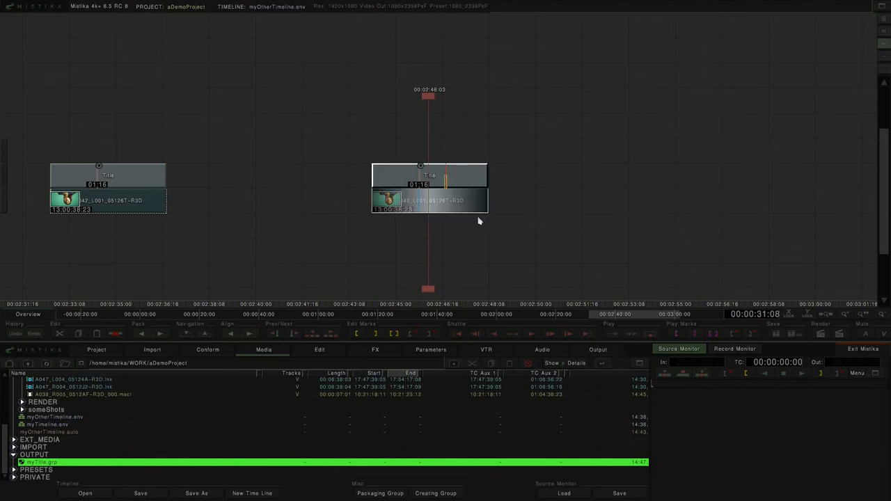
# - Package the myTitle.grp group in the OUTPUT folder as myTitle.grpz
pyautogui.click(36, 464)
pyautogui.click(37, 464)
pyautogui.click(387, 493)
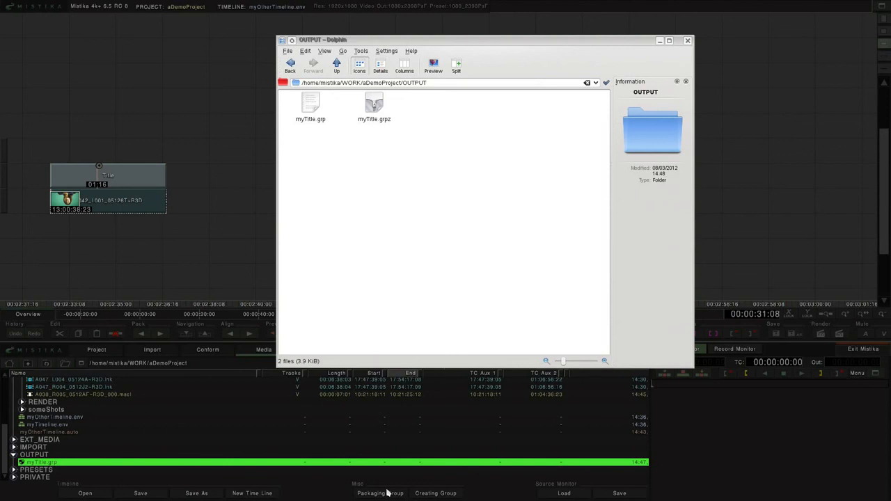
pyautogui.click(388, 493)
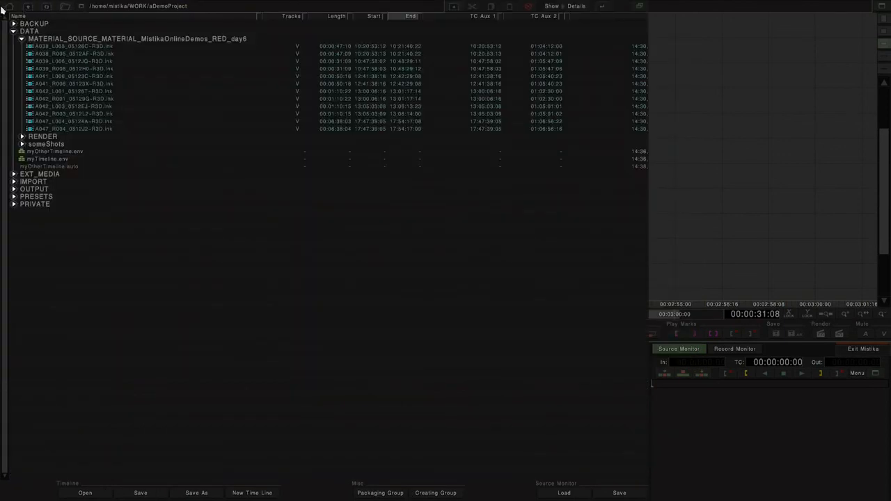
# - Collapse the DATA folder in the enlarged media browser so only the project's top-level folders are listed
pyautogui.click(13, 32)
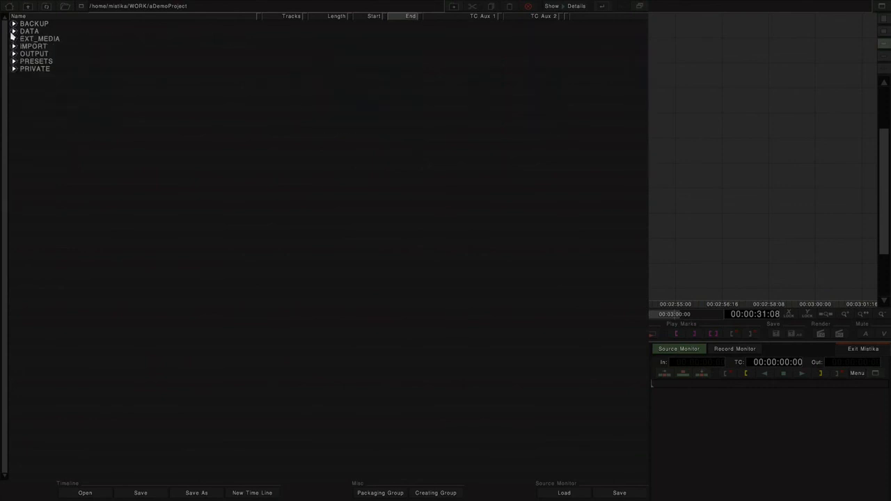